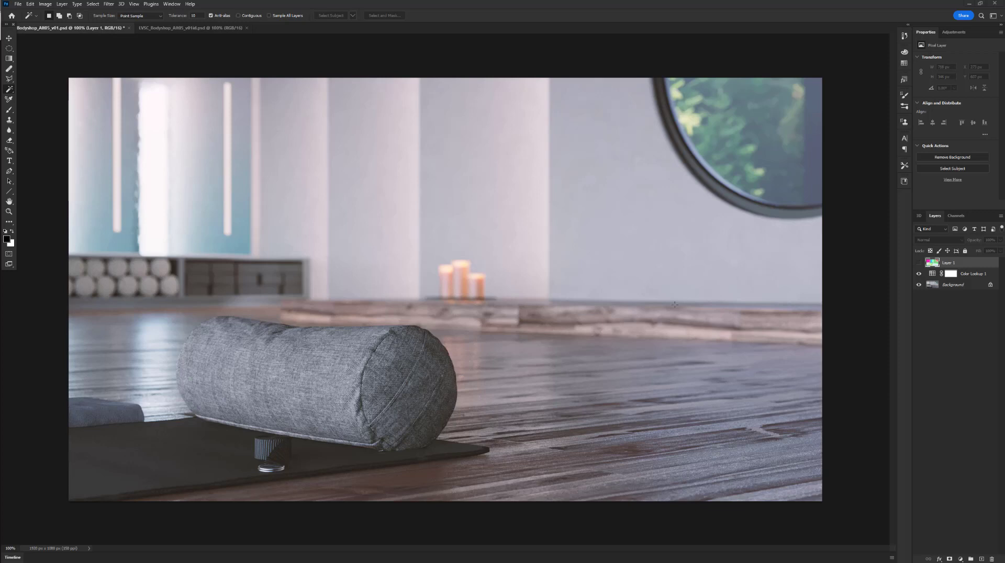
Select the bolster by its light green ID color on Layer 1 with the Magic Wand, and hide Layer 1
{"action": "left_click", "coordinate": [919, 263]}
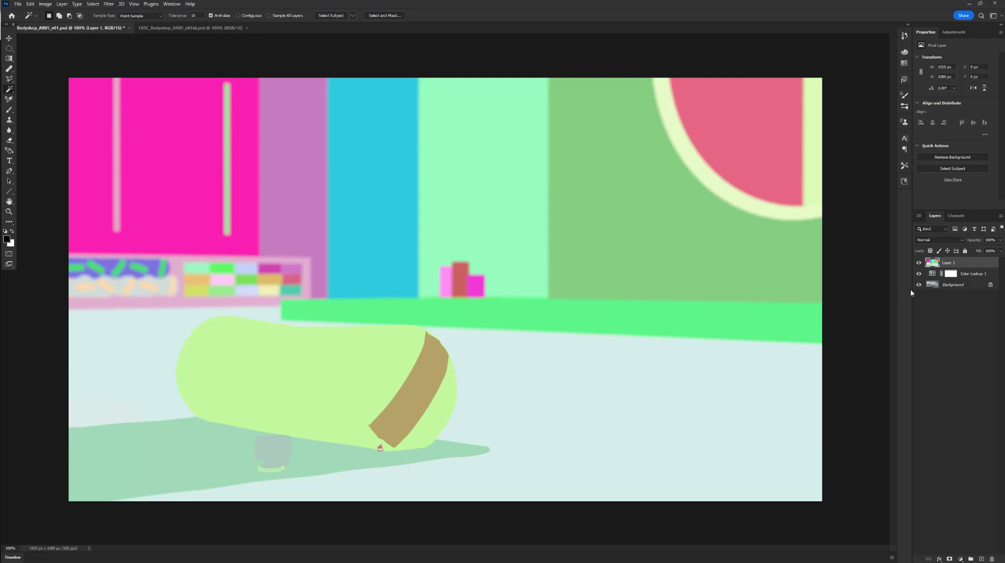
{"action": "left_click", "coordinate": [918, 263]}
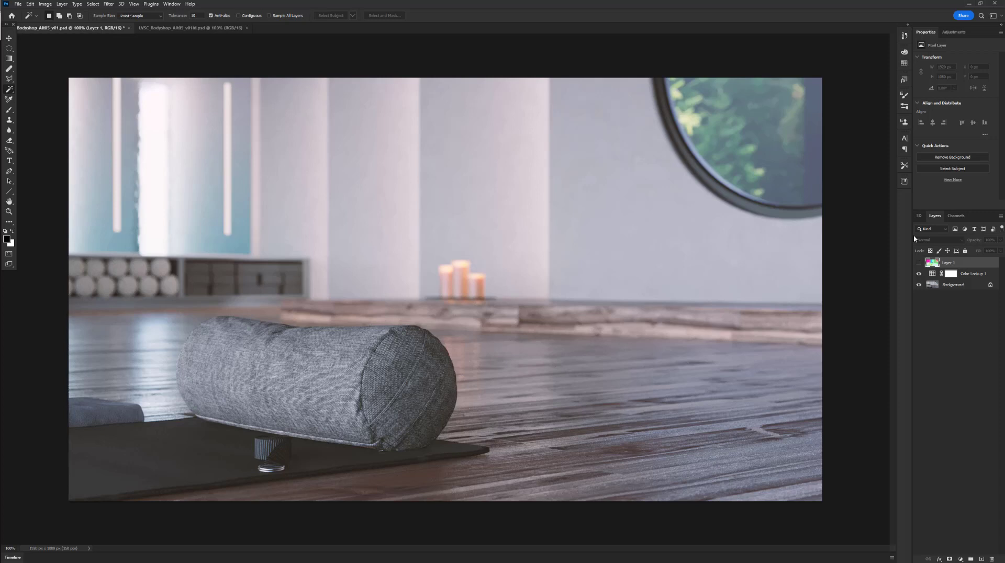
{"action": "left_click", "coordinate": [918, 263]}
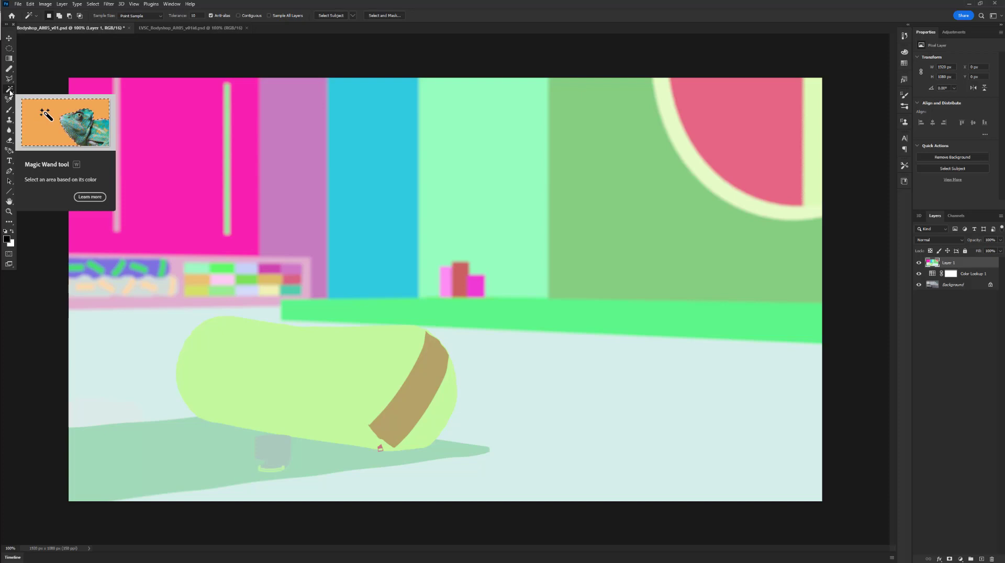
{"action": "left_click", "coordinate": [353, 367]}
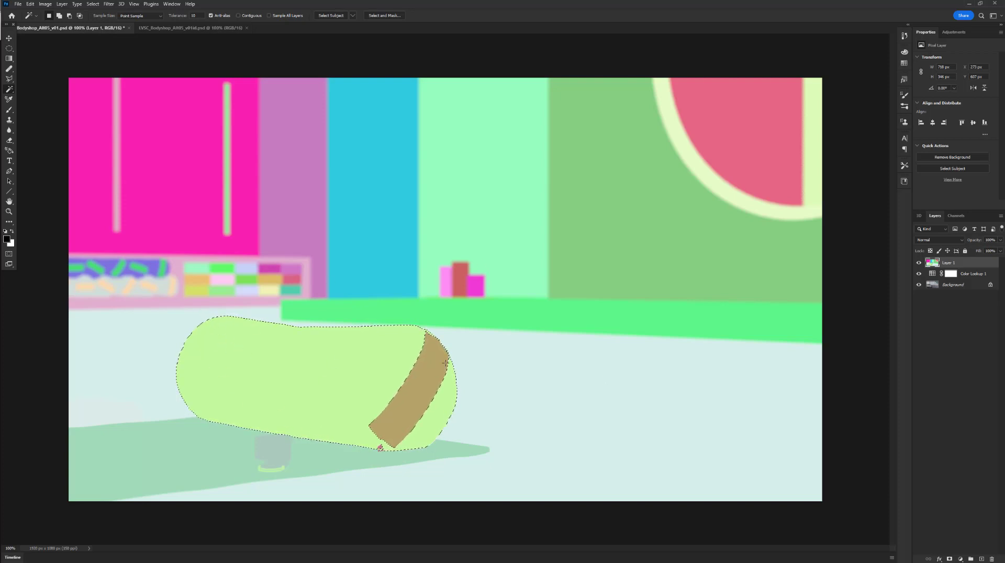
{"action": "left_click", "coordinate": [918, 263]}
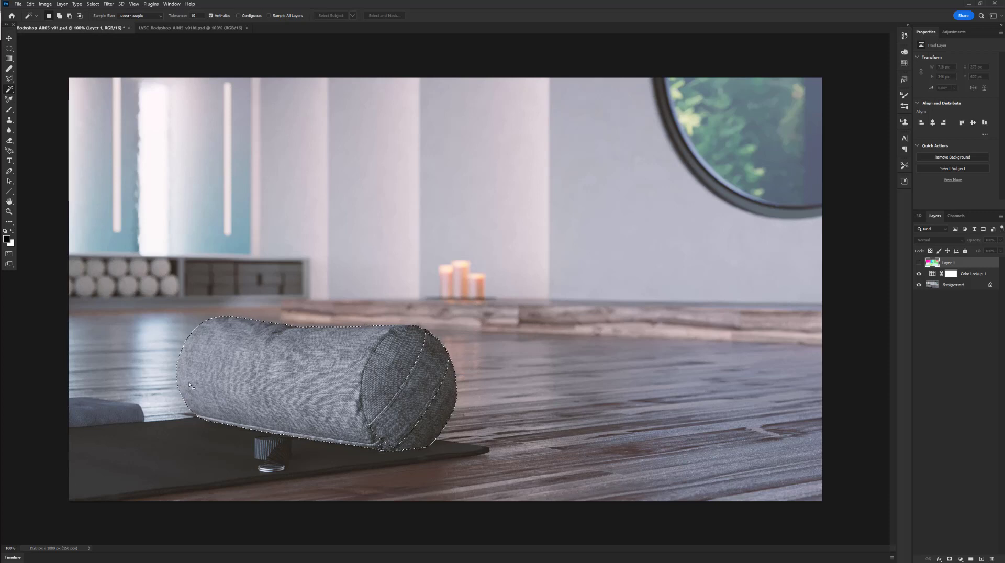
Add a Levels adjustment masked to the bolster selection, inspect its mask, and return to the image with the Levels layer active
{"action": "left_click", "coordinate": [954, 32]}
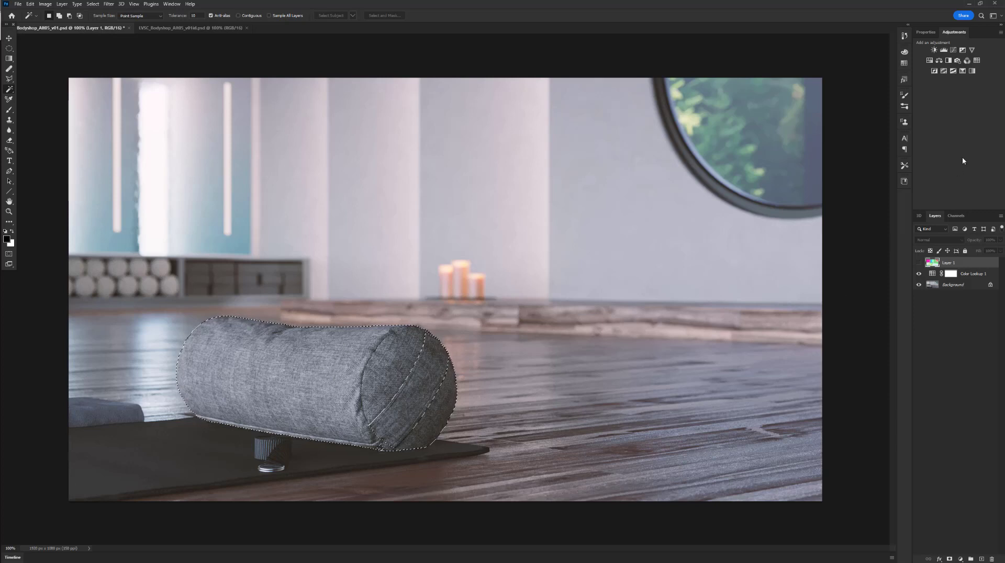
{"action": "left_click", "coordinate": [943, 50]}
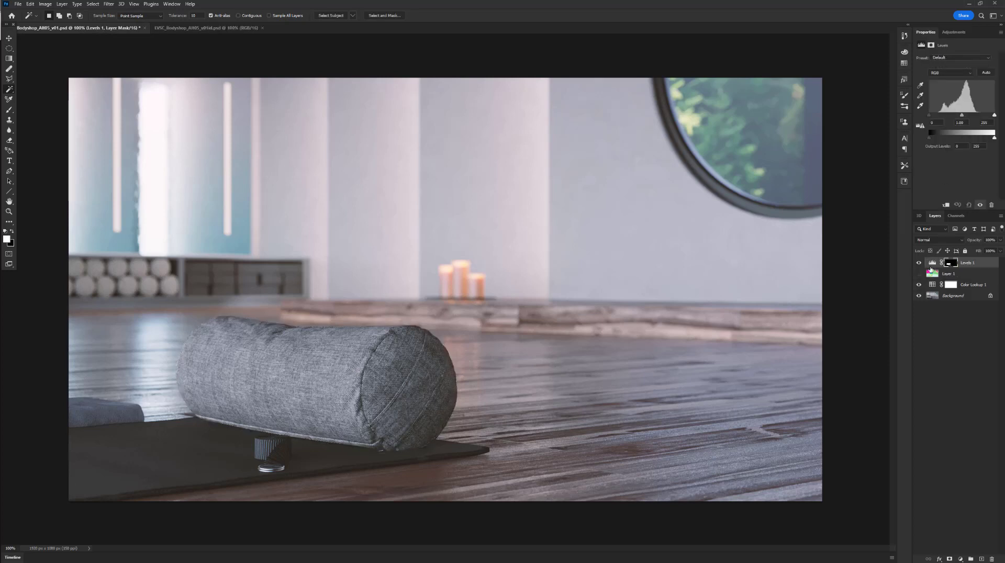
{"action": "left_click", "coordinate": [952, 264], "text": "alt"}
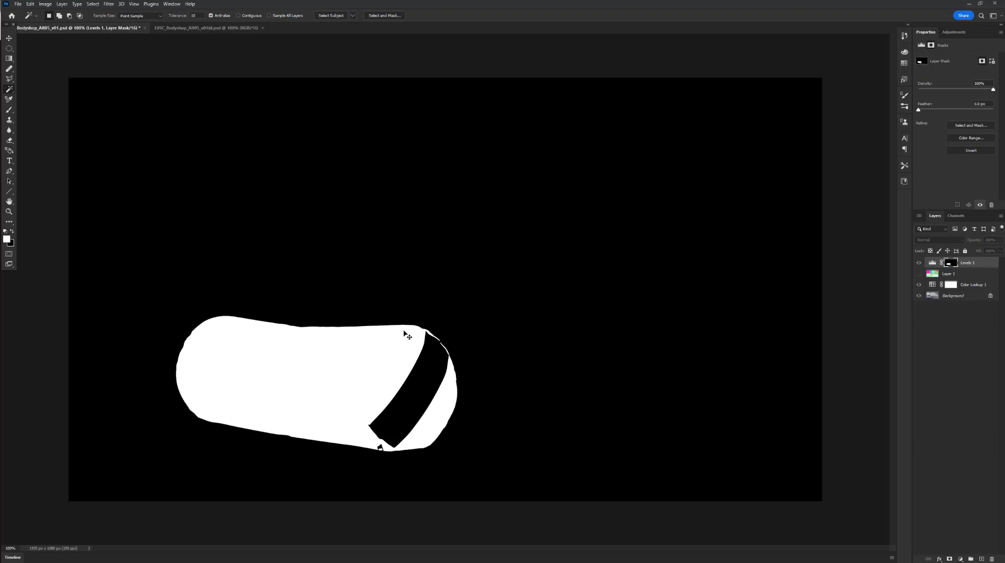
{"action": "key", "text": "ctrl+2"}
{"action": "left_click", "coordinate": [977, 265]}
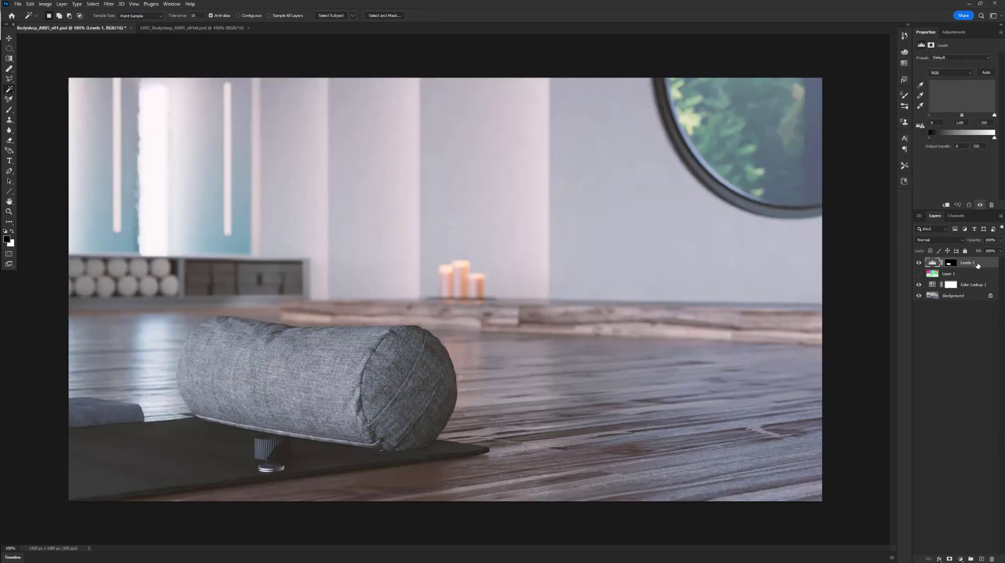
Set the Levels input black point to 12 and white point to 252, and hide the Levels layer to compare
{"action": "mouse_move", "coordinate": [994, 116]}
{"action": "left_mouse_down"}
{"action": "mouse_move", "coordinate": [944, 117]}
{"action": "mouse_move", "coordinate": [993, 118]}
{"action": "left_mouse_up"}
{"action": "left_click_drag", "start_coordinate": [929, 116], "coordinate": [960, 117]}
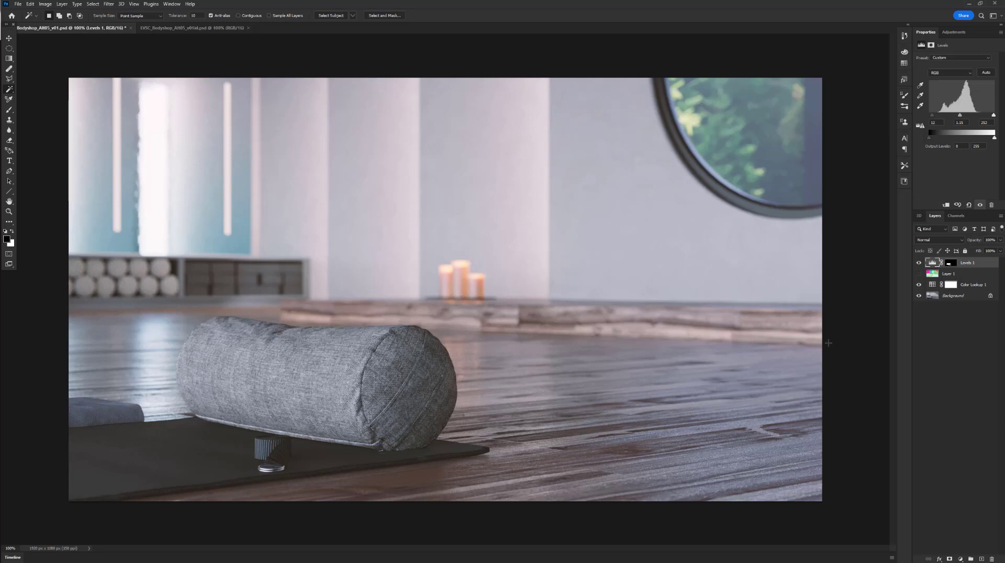
{"action": "left_click", "coordinate": [918, 262]}
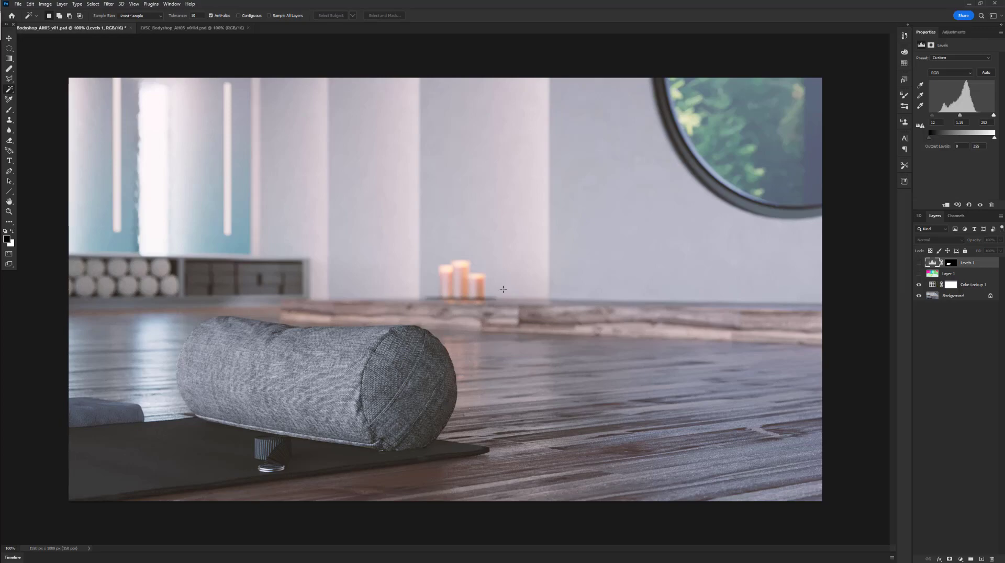
Switch to the pig and monitor scene in Cinema 4D and open the Corona Multi-Pass settings
{"action": "key", "text": "alt+Tab"}
{"action": "key", "text": "alt+Tab"}
{"action": "key", "text": "alt+Tab"}
{"action": "key", "text": "alt+Tab"}
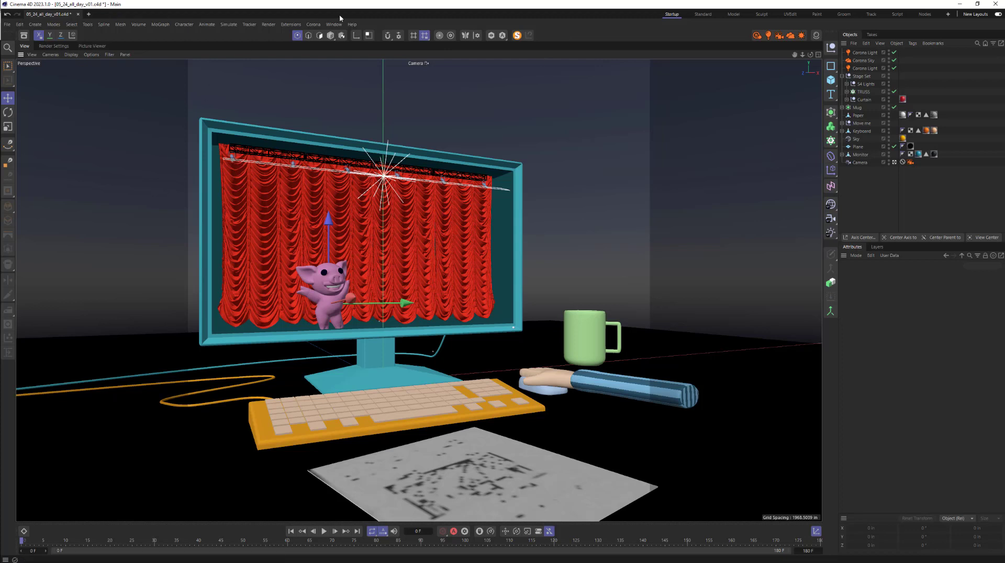
{"action": "left_click", "coordinate": [314, 24]}
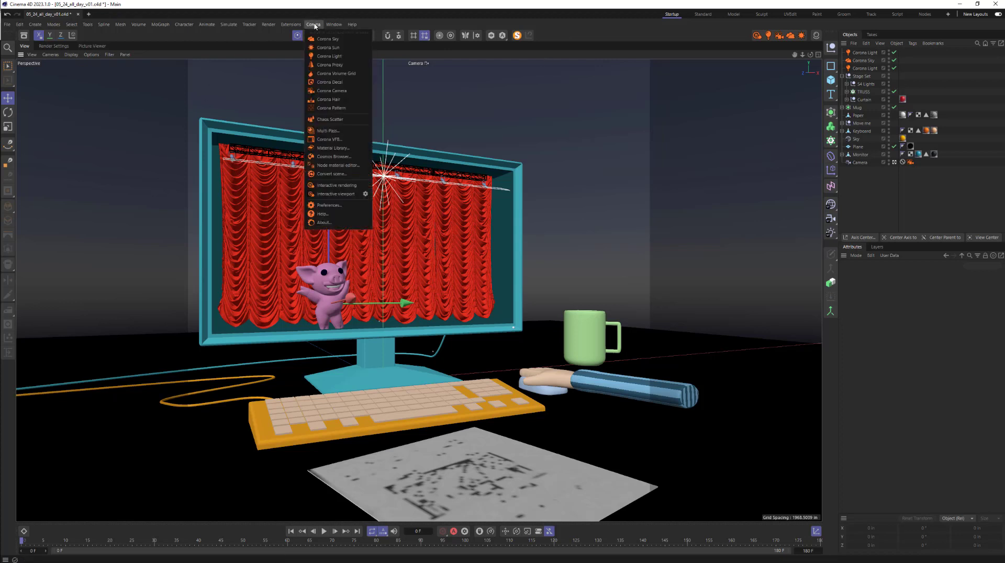
{"action": "left_click", "coordinate": [337, 131]}
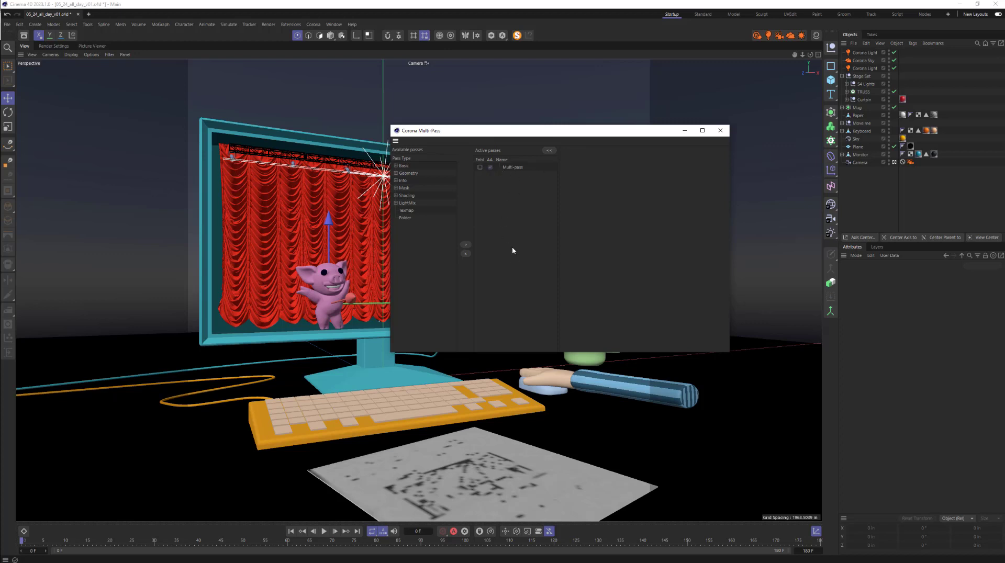
Examine the available passes in the Basic, Geometry, Info, Mask, Shading and LightMix categories
{"action": "left_click", "coordinate": [396, 166]}
{"action": "left_click", "coordinate": [396, 166]}
{"action": "left_click", "coordinate": [396, 174]}
{"action": "left_click", "coordinate": [396, 173]}
{"action": "left_click", "coordinate": [396, 181]}
{"action": "left_click", "coordinate": [396, 180]}
{"action": "left_click", "coordinate": [396, 188]}
{"action": "left_click", "coordinate": [396, 188]}
{"action": "left_click", "coordinate": [395, 195]}
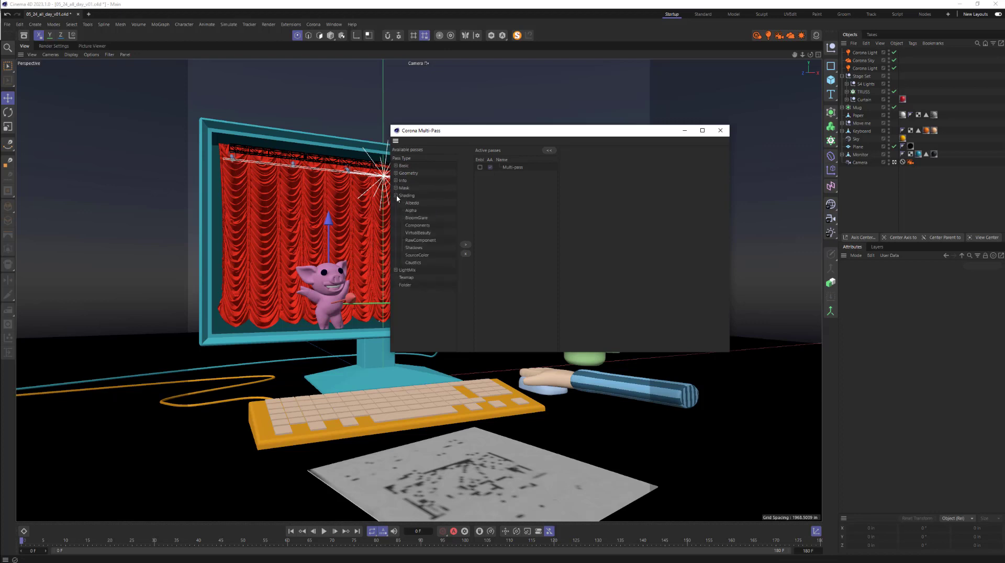
{"action": "left_click", "coordinate": [396, 195]}
{"action": "left_click", "coordinate": [395, 203]}
{"action": "left_click", "coordinate": [396, 203]}
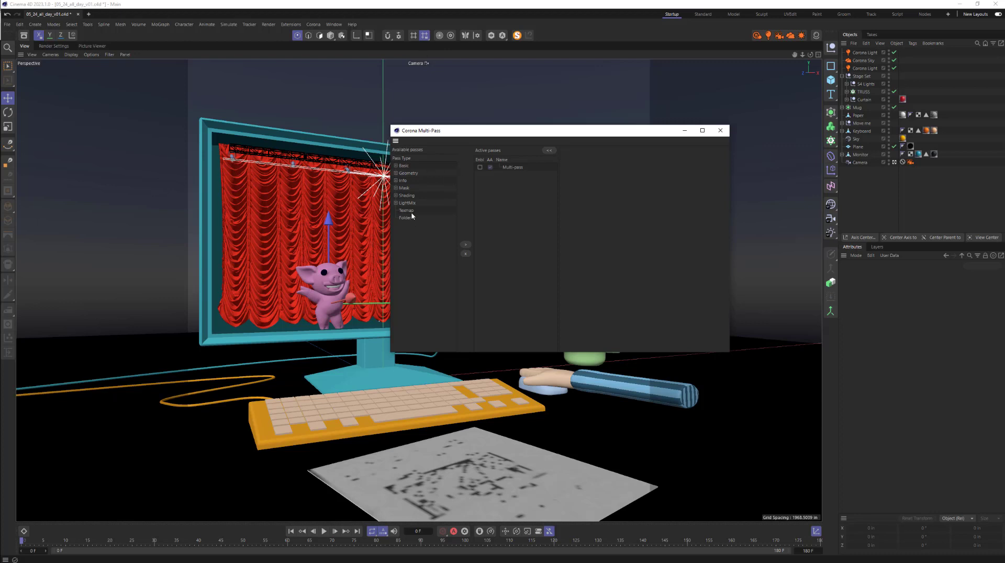
Enable Multi-pass, add the ID pass from the Mask category to the active passes, and move the window out of view
{"action": "left_click", "coordinate": [396, 188]}
{"action": "left_click_drag", "start_coordinate": [501, 132], "coordinate": [518, 139]}
{"action": "left_click", "coordinate": [496, 174]}
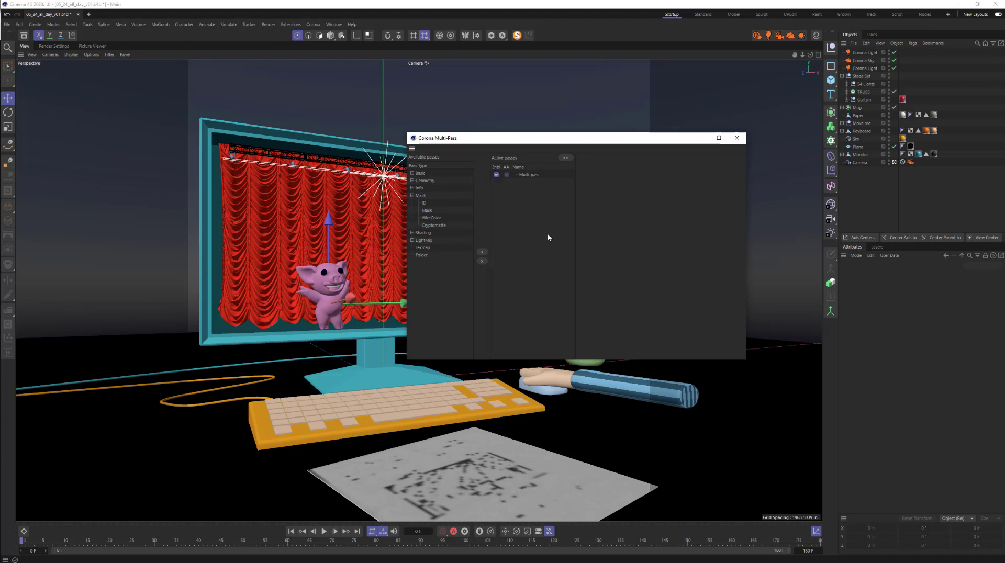
{"action": "left_click", "coordinate": [497, 175]}
{"action": "left_click", "coordinate": [496, 175]}
{"action": "left_click", "coordinate": [496, 175]}
{"action": "left_click_drag", "start_coordinate": [424, 203], "coordinate": [545, 204]}
{"action": "left_click_drag", "start_coordinate": [679, 138], "coordinate": [0, 105]}
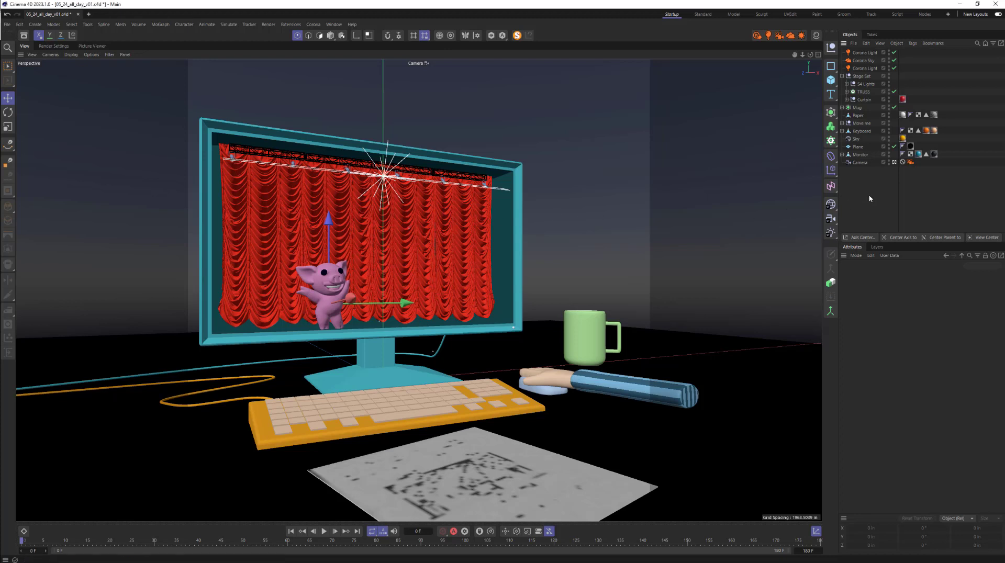
Render the scene to the Picture Viewer and stop the render once the image is clear enough
{"action": "key", "text": "shift+r"}
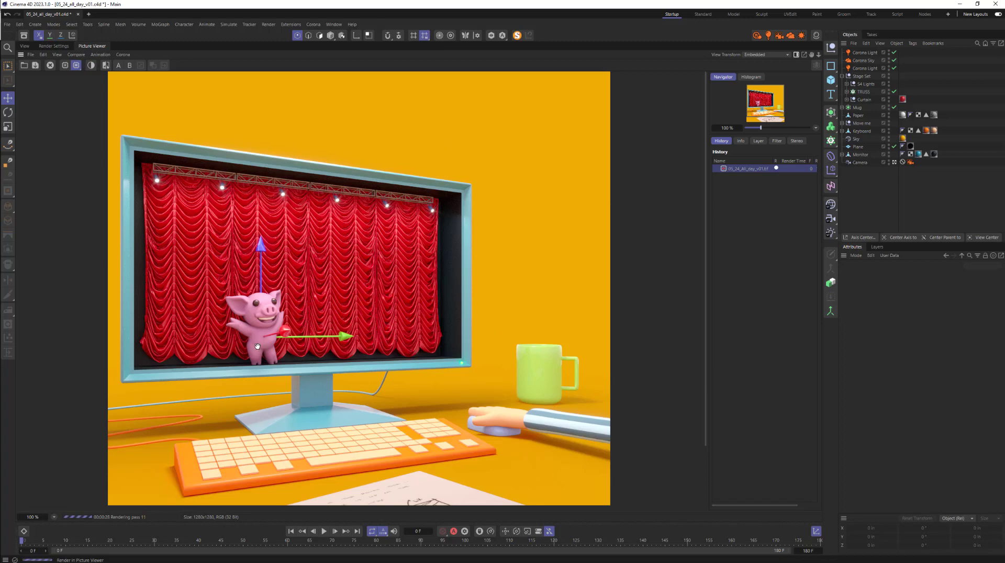
{"action": "left_click", "coordinate": [51, 65]}
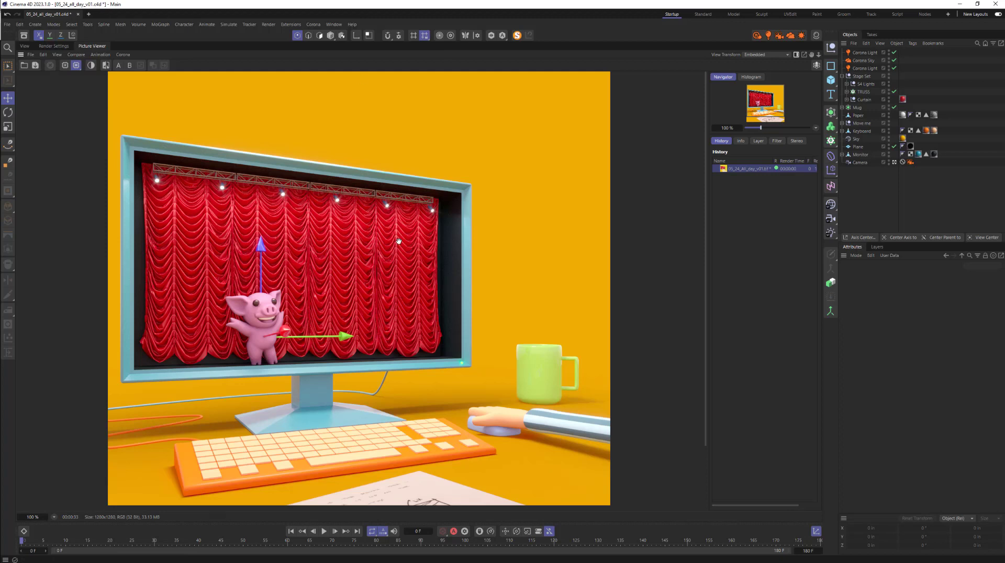
Start saving the render as a still image in PSD format at 16 bits per channel
{"action": "left_click", "coordinate": [31, 55]}
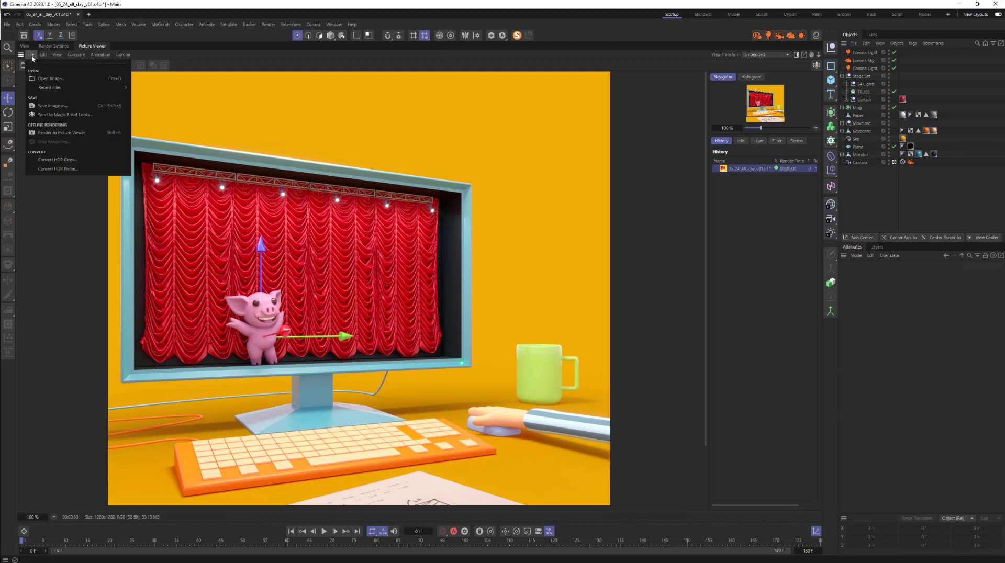
{"action": "left_click", "coordinate": [49, 106]}
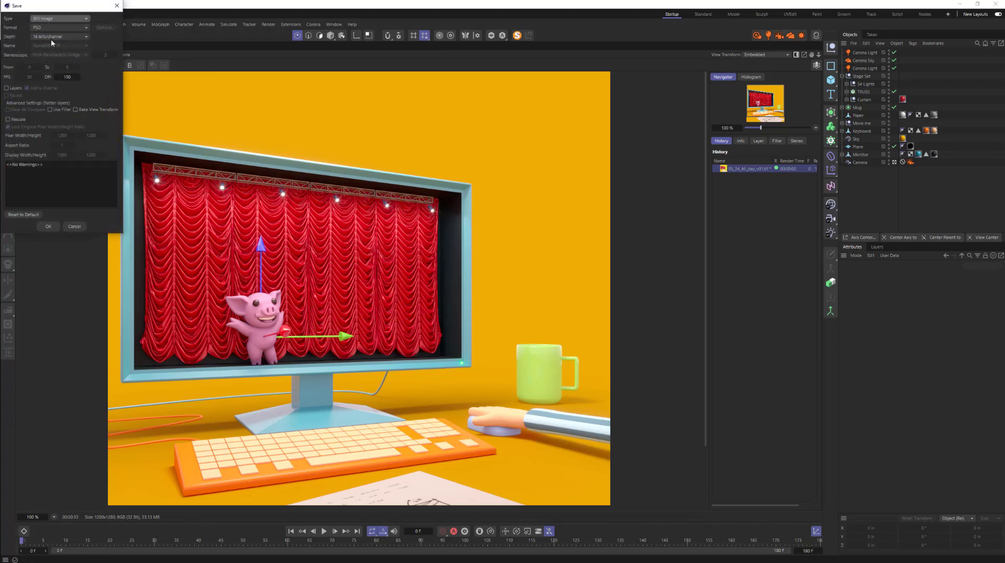
{"action": "left_click", "coordinate": [48, 226]}
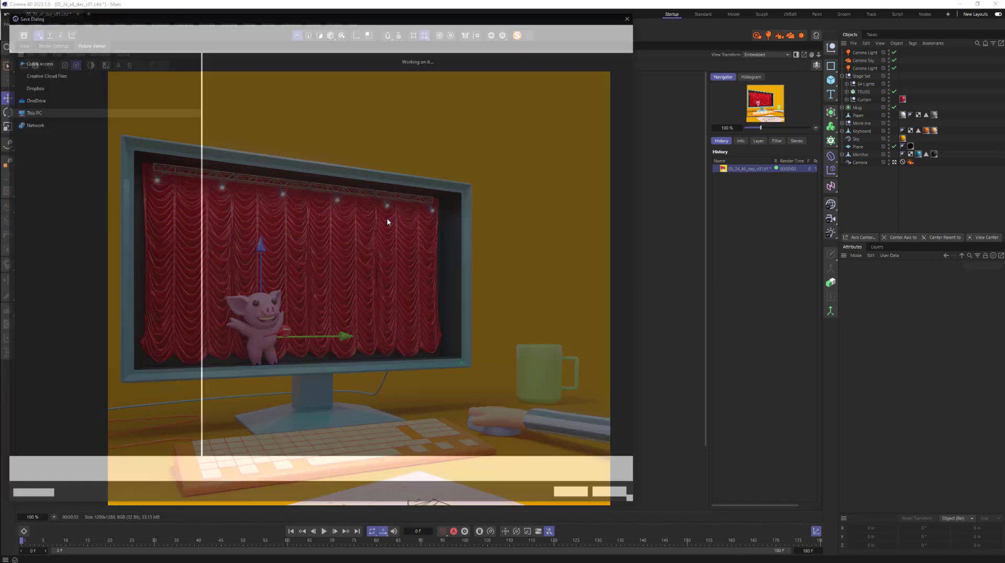
Choose the ID Pass folder under Dropbox, Speaking Teaching, Tutorials as the save location
{"action": "left_click", "coordinate": [238, 28]}
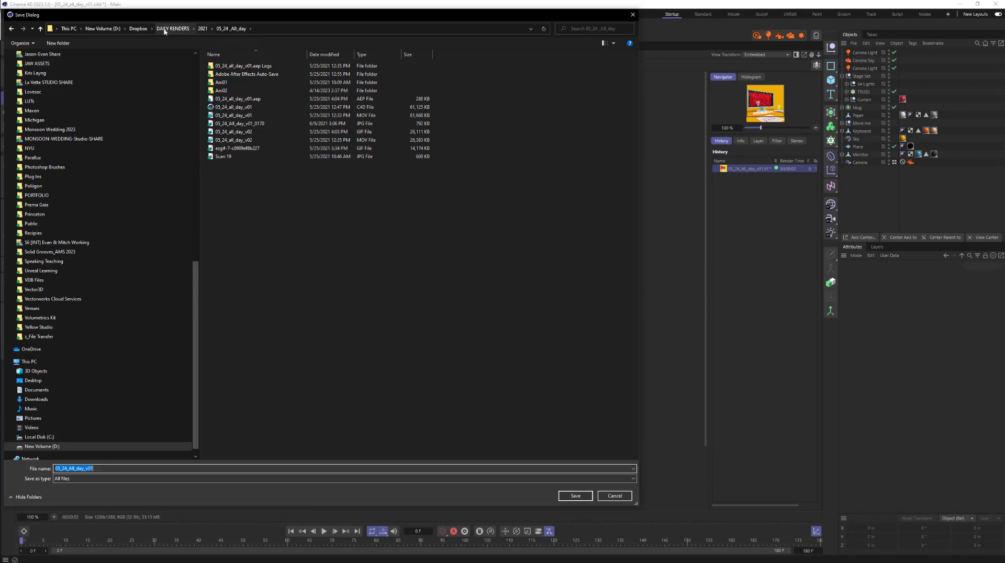
{"action": "left_click", "coordinate": [138, 29]}
{"action": "scroll", "coordinate": [253, 301], "scroll_direction": "down", "scroll_amount": 9}
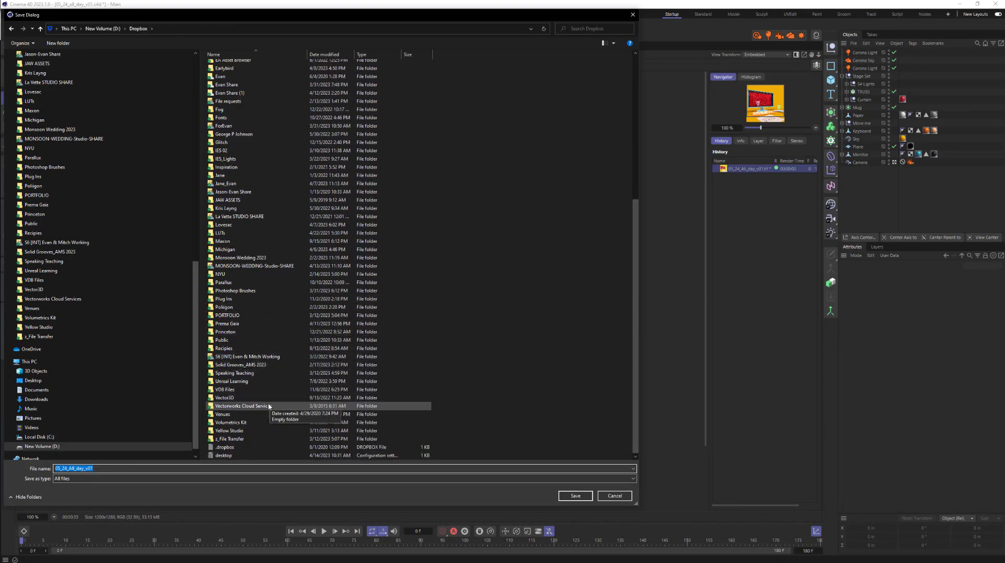
{"action": "scroll", "coordinate": [266, 402], "scroll_direction": "up", "scroll_amount": 3}
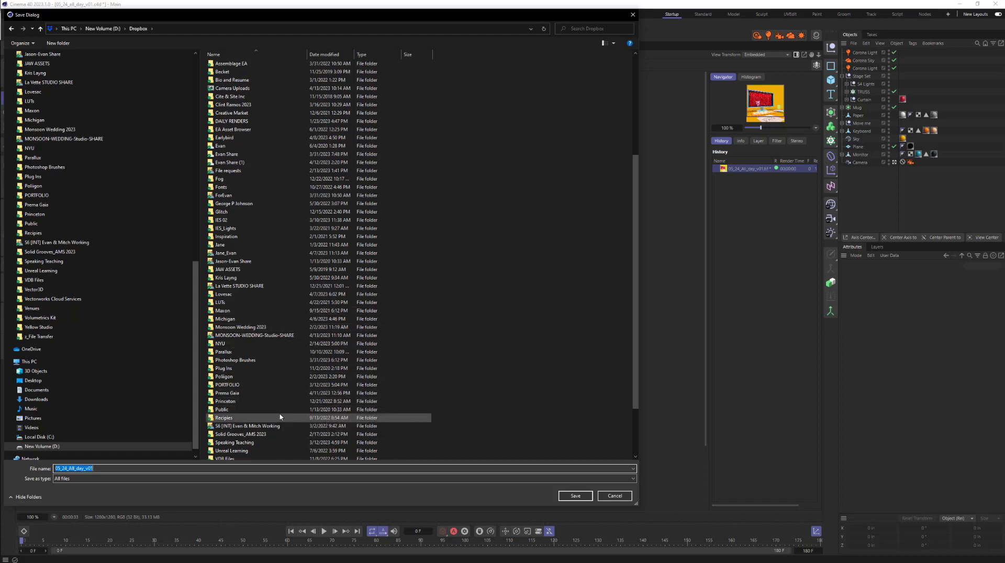
{"action": "scroll", "coordinate": [272, 403], "scroll_direction": "down", "scroll_amount": 3}
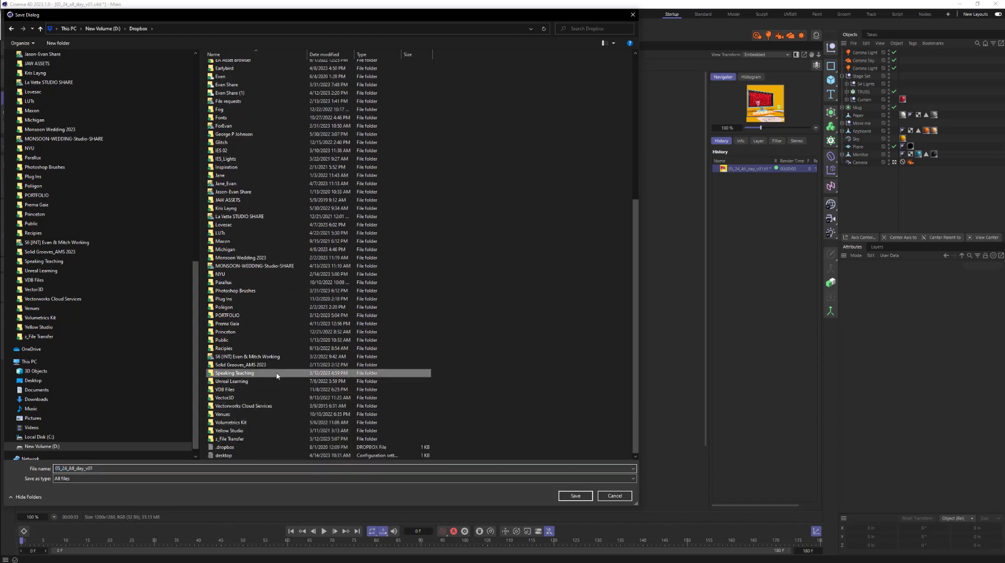
{"action": "double_click", "coordinate": [259, 372]}
{"action": "double_click", "coordinate": [235, 199]}
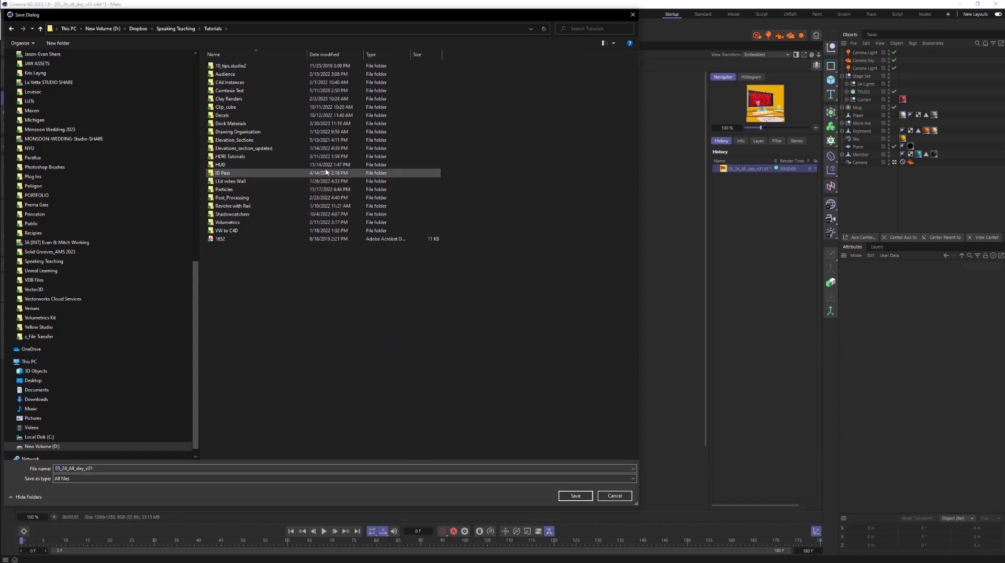
{"action": "double_click", "coordinate": [307, 176]}
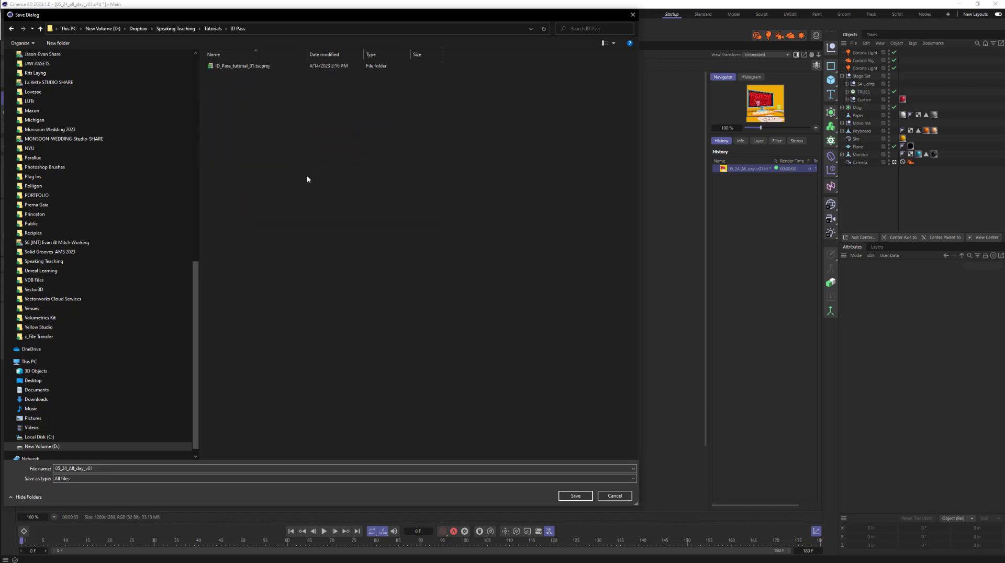
Name the file Pig01 and save it
{"action": "double_click", "coordinate": [77, 468]}
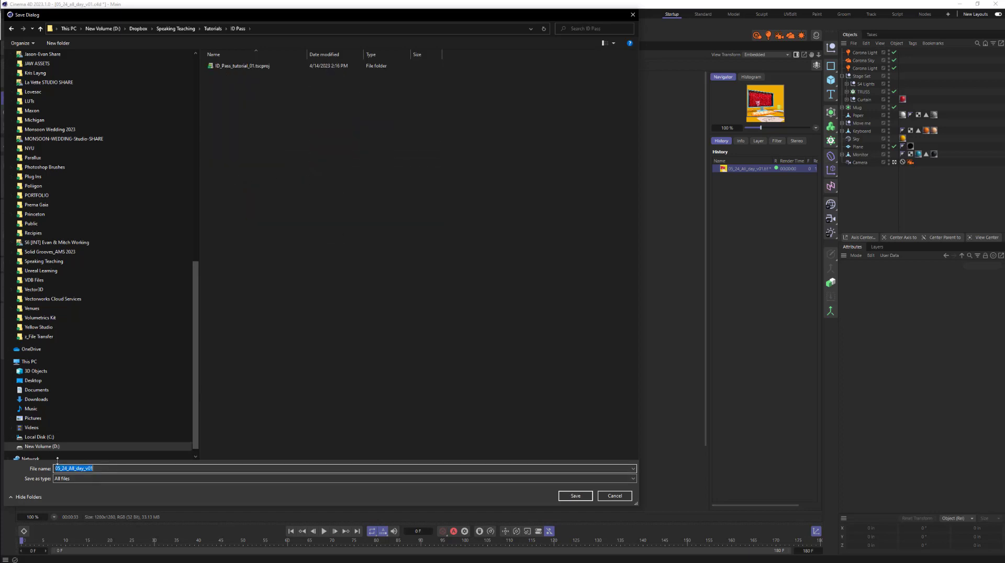
{"action": "type", "text": "Pig01"}
{"action": "key", "text": "Return"}
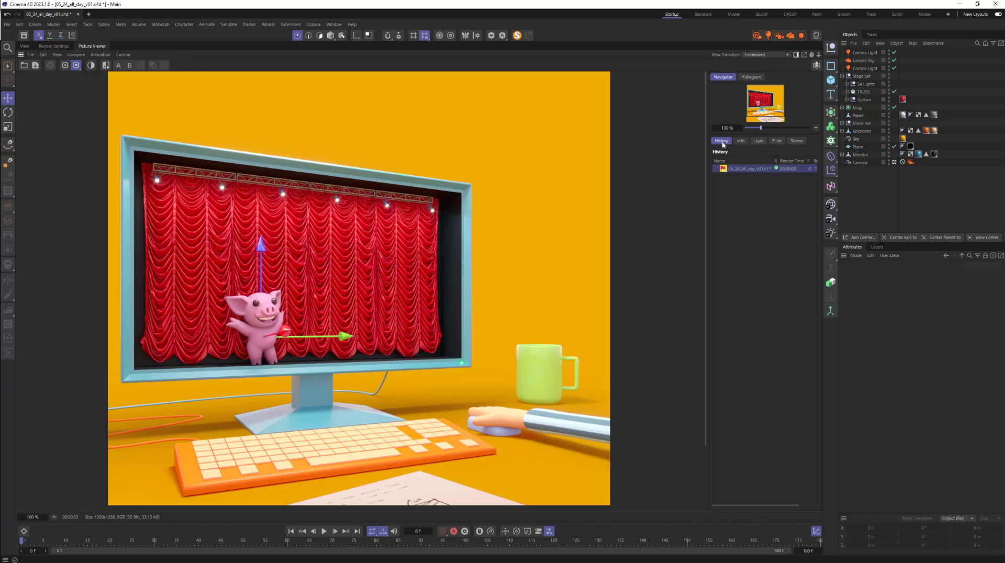
View the render's ID layer on its own in Single-Pass mode
{"action": "left_click", "coordinate": [760, 141]}
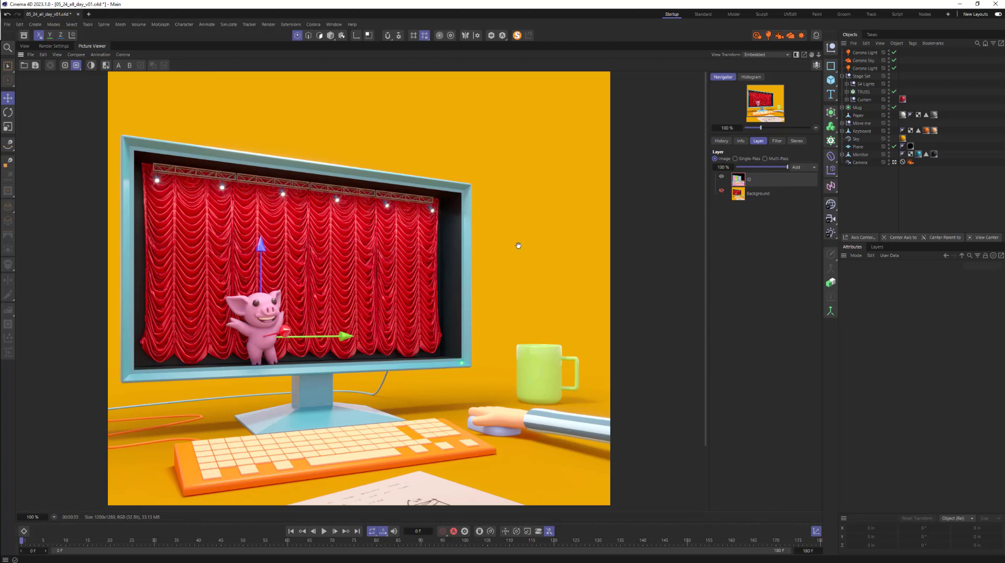
{"action": "left_click", "coordinate": [720, 142]}
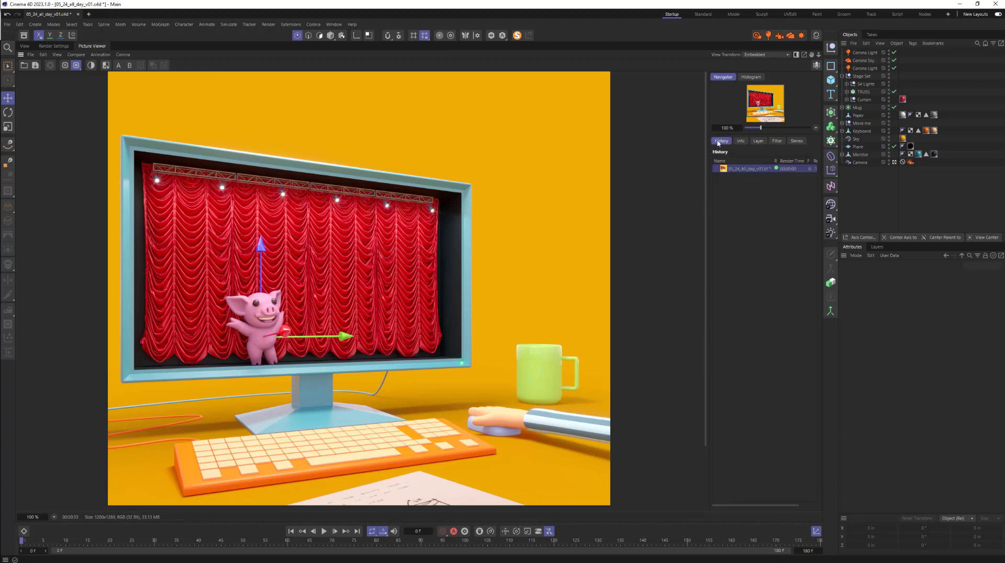
{"action": "left_click", "coordinate": [756, 142]}
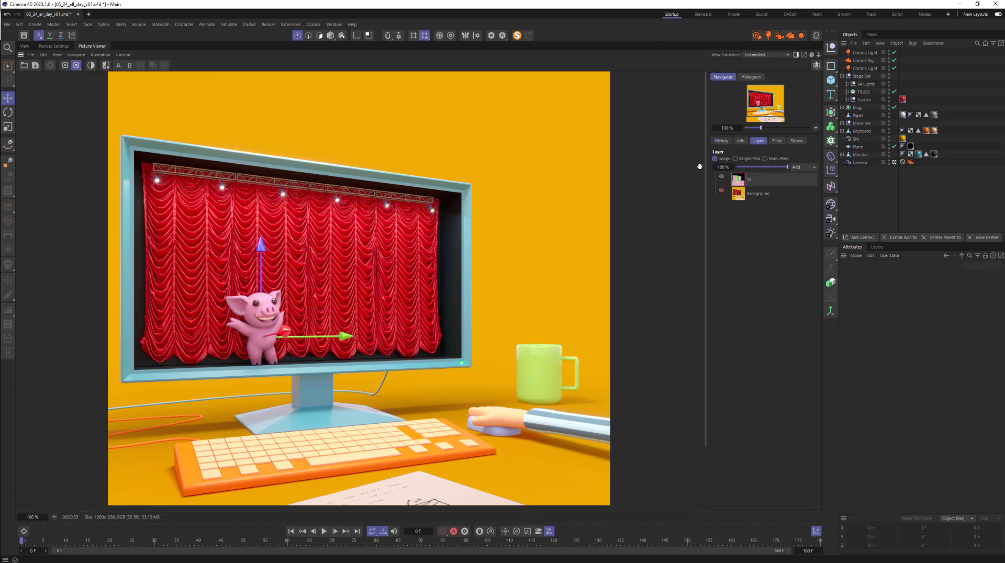
{"action": "left_click", "coordinate": [735, 159]}
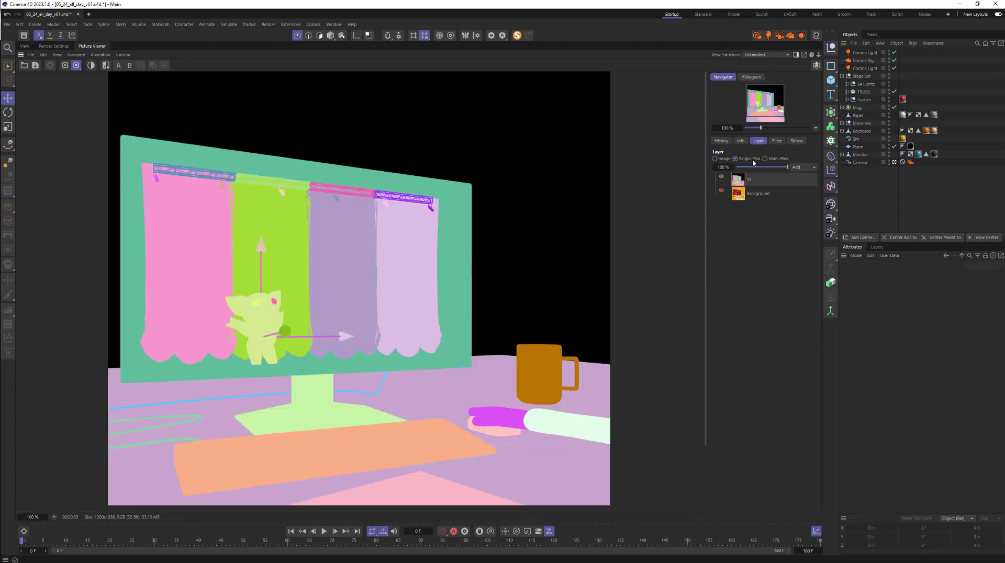
Compare the background render with the ID pass by viewing each layer alternately in Single-Pass mode
{"action": "left_click", "coordinate": [755, 194]}
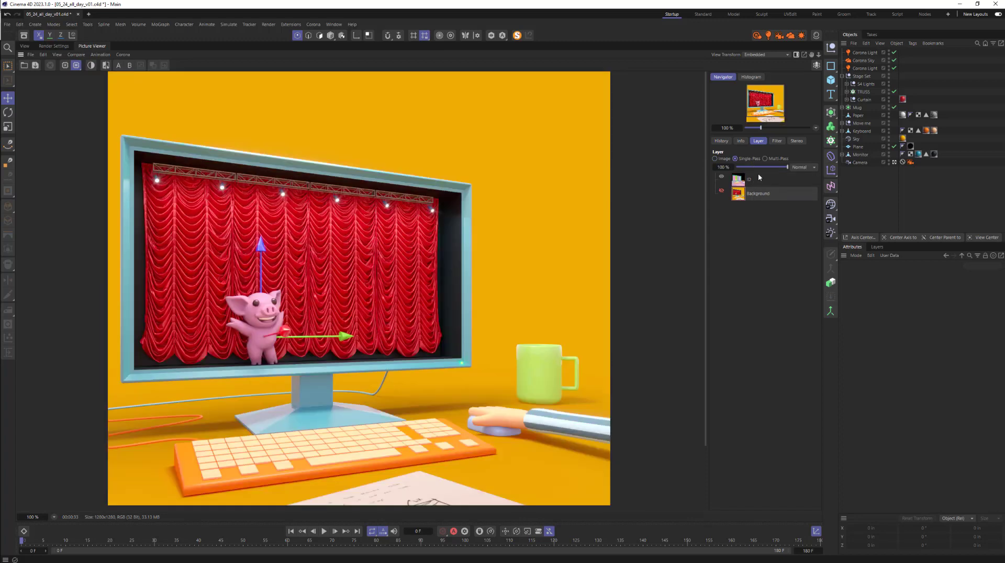
{"action": "left_click", "coordinate": [758, 178]}
{"action": "left_click", "coordinate": [759, 192]}
{"action": "left_click", "coordinate": [759, 180]}
{"action": "left_click", "coordinate": [761, 197]}
{"action": "left_click", "coordinate": [764, 180]}
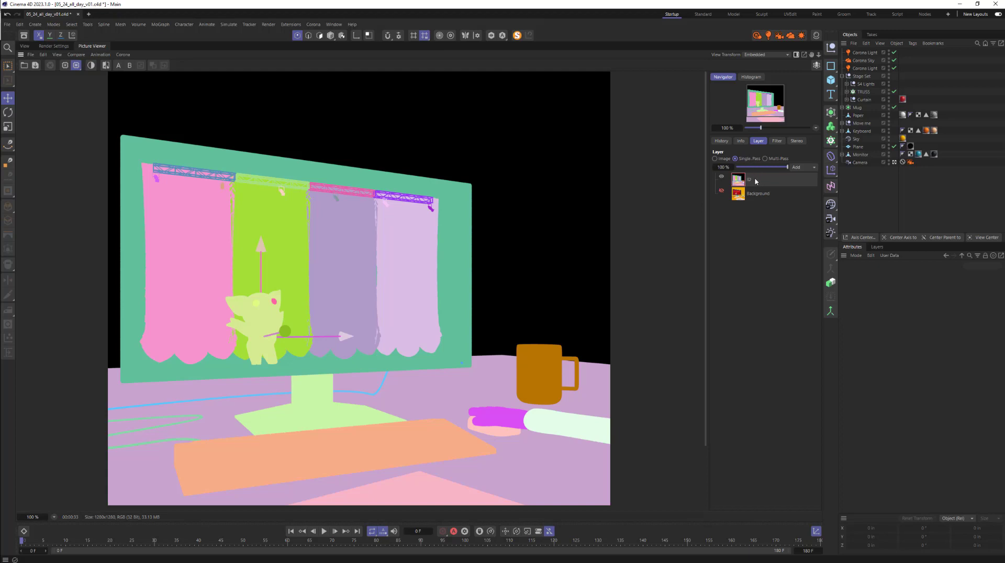
Start saving the isolated ID layer as a still image in PSD format at 16 bits per channel
{"action": "left_click", "coordinate": [31, 55]}
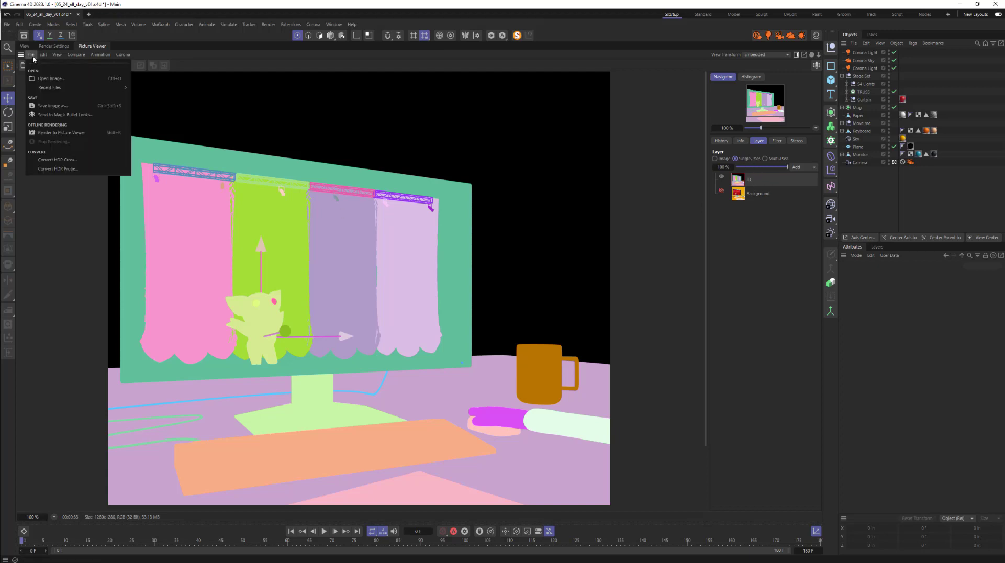
{"action": "left_click", "coordinate": [53, 106]}
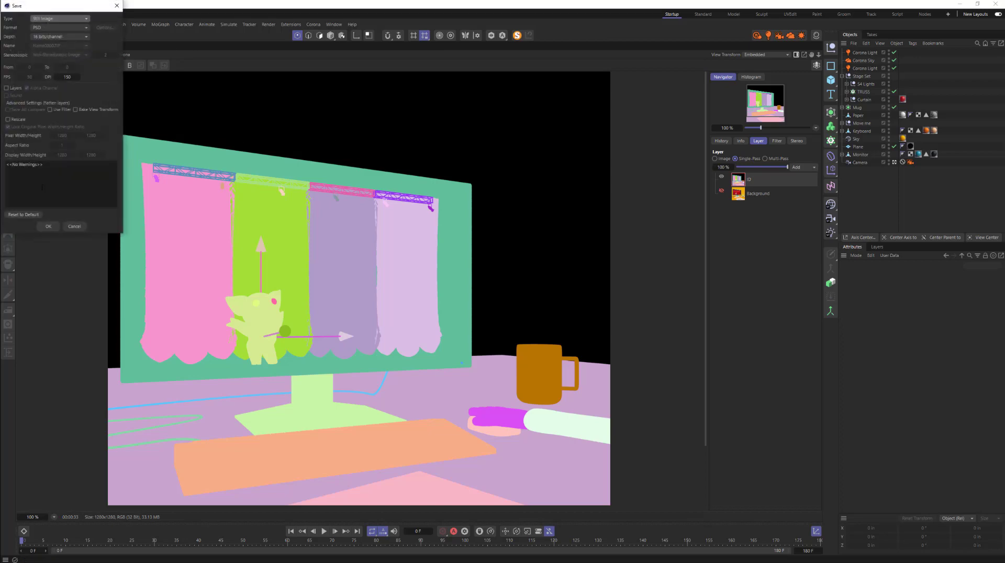
{"action": "left_click", "coordinate": [54, 226]}
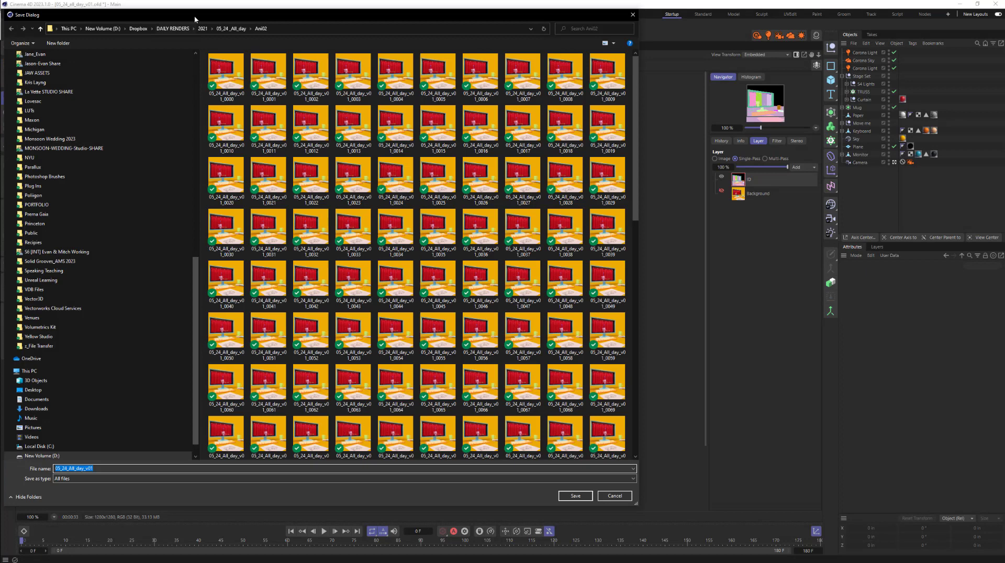
Choose the ID Pass folder inside Dropbox, Speaking Teaching, Tutorials as the destination for the ID layer
{"action": "left_click", "coordinate": [231, 28]}
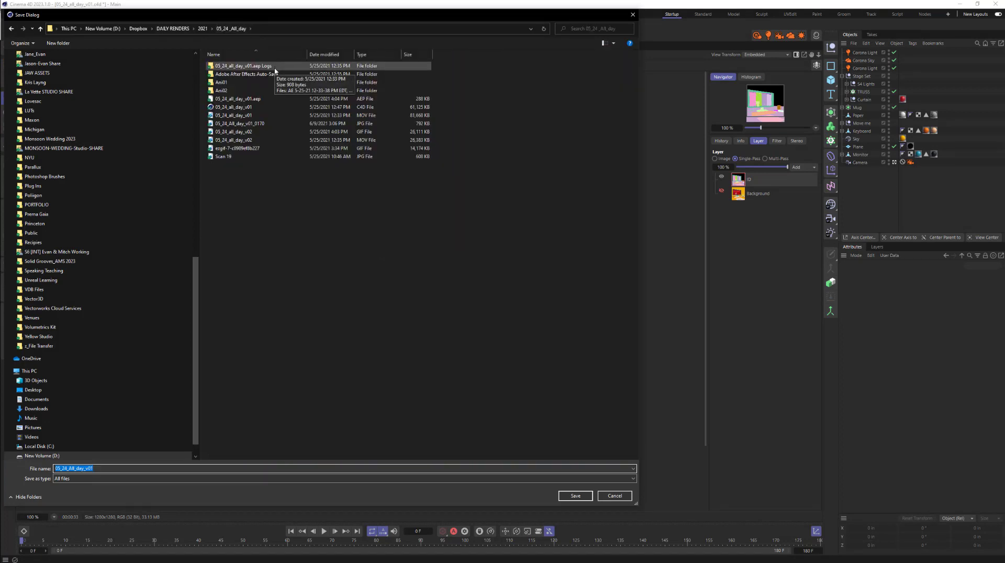
{"action": "scroll", "coordinate": [82, 270], "scroll_direction": "up", "scroll_amount": 1}
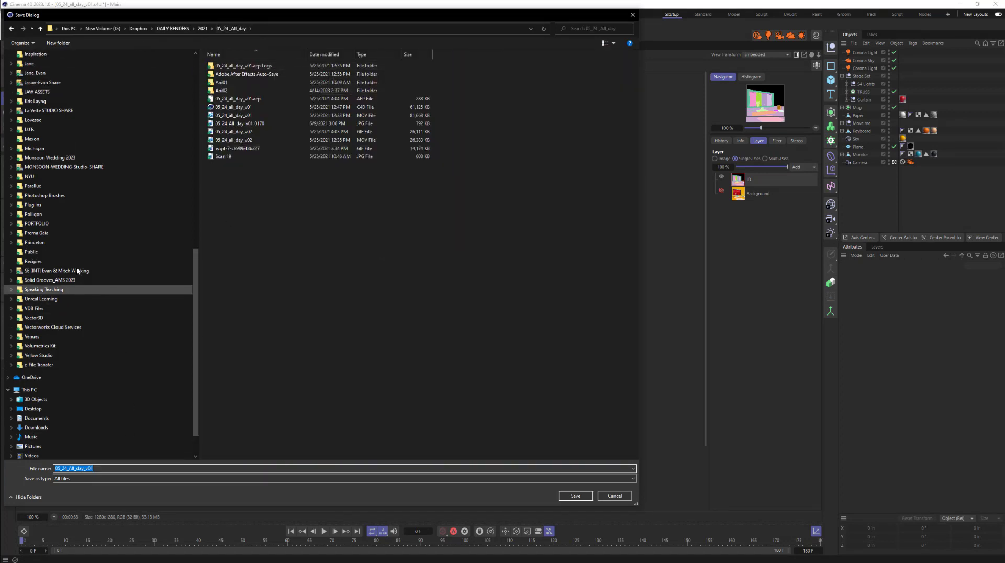
{"action": "left_click", "coordinate": [63, 289]}
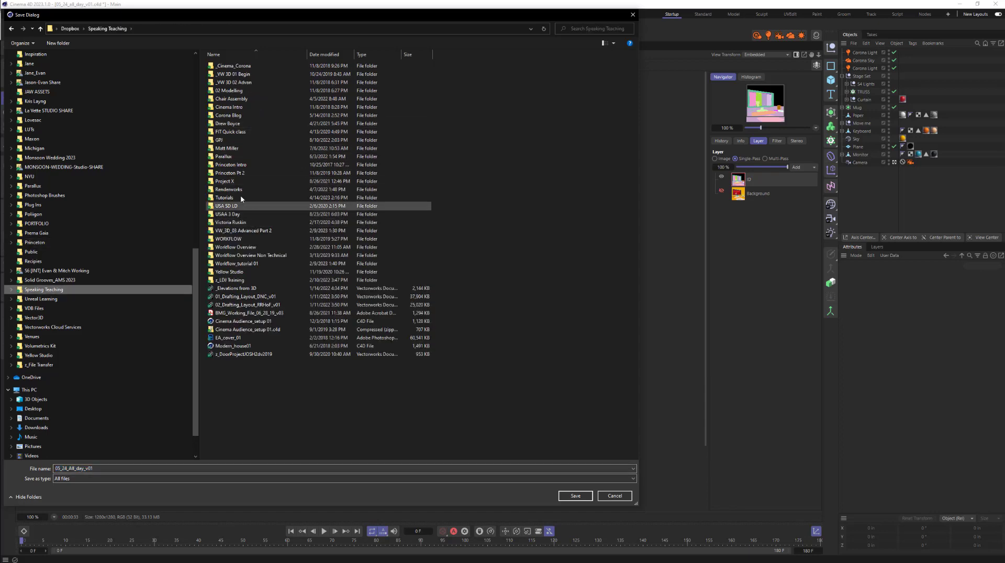
{"action": "double_click", "coordinate": [261, 197]}
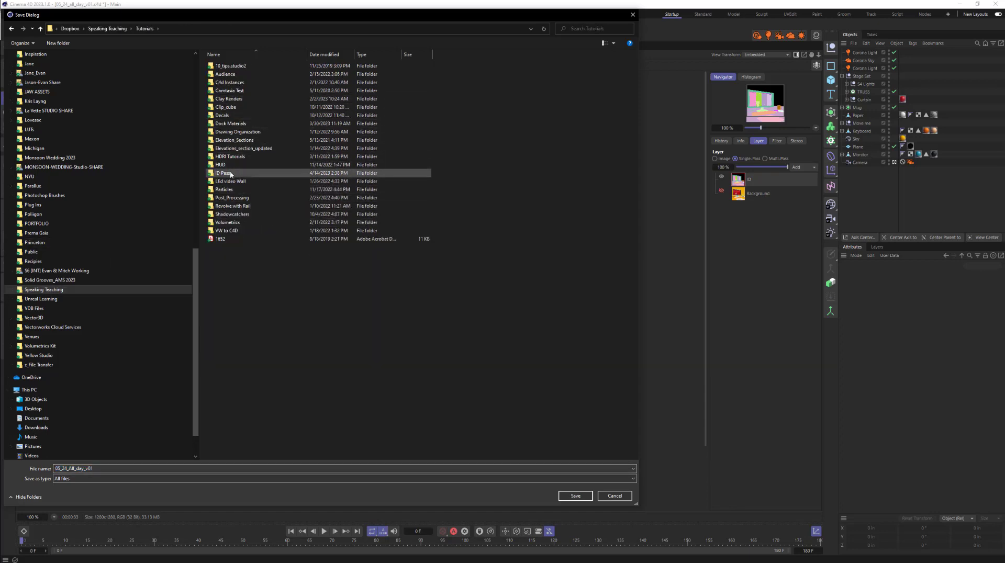
{"action": "double_click", "coordinate": [252, 173]}
Base the file name on the existing Pig01 file, naming the ID pass Pig01id, and save it
{"action": "left_click", "coordinate": [269, 74]}
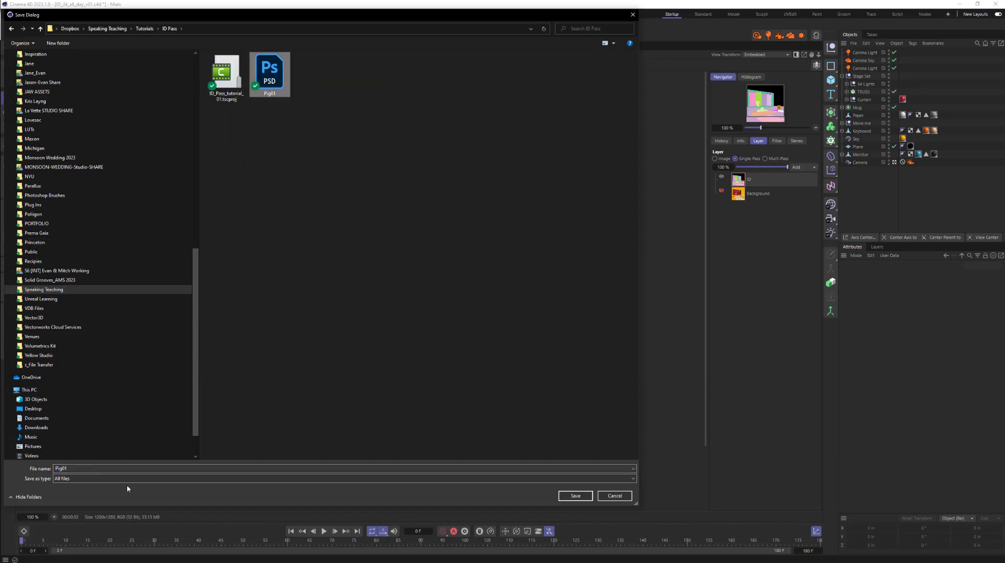
{"action": "left_click", "coordinate": [112, 469]}
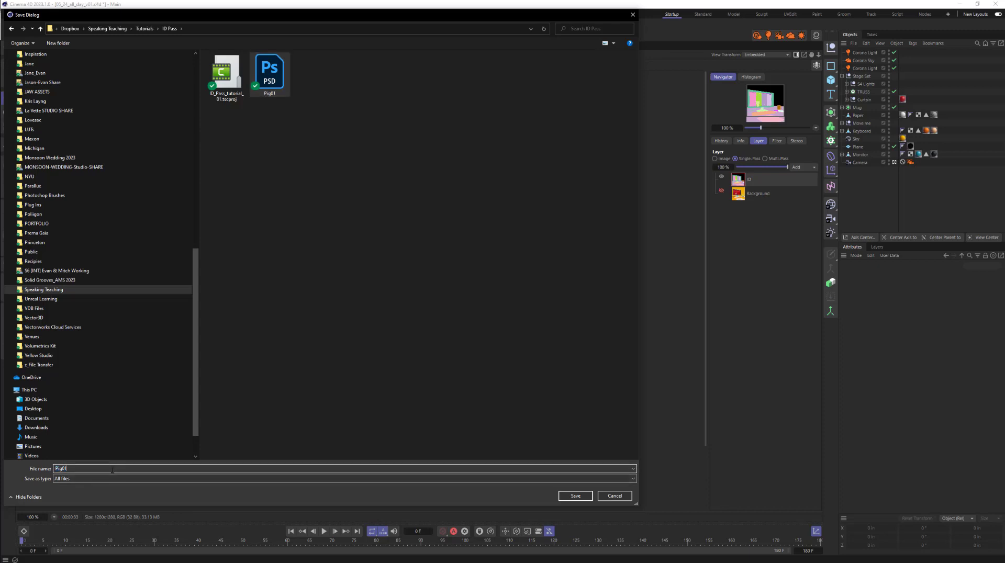
{"action": "type", "text": "id"}
{"action": "key", "text": "Return"}
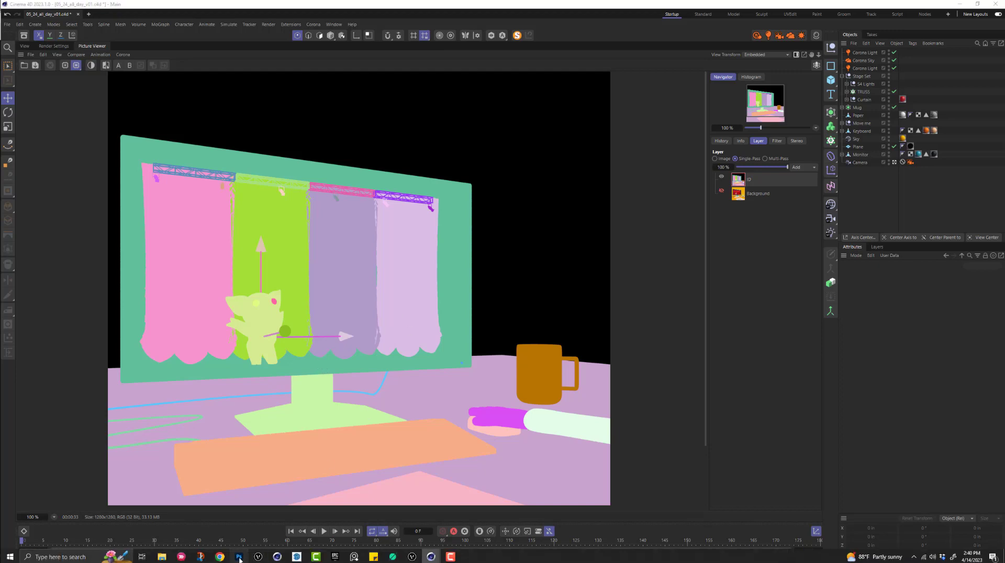
Switch to Photoshop and close both open Bodyshop documents without saving changes
{"action": "left_click", "coordinate": [238, 557]}
{"action": "key", "text": "ctrl+w"}
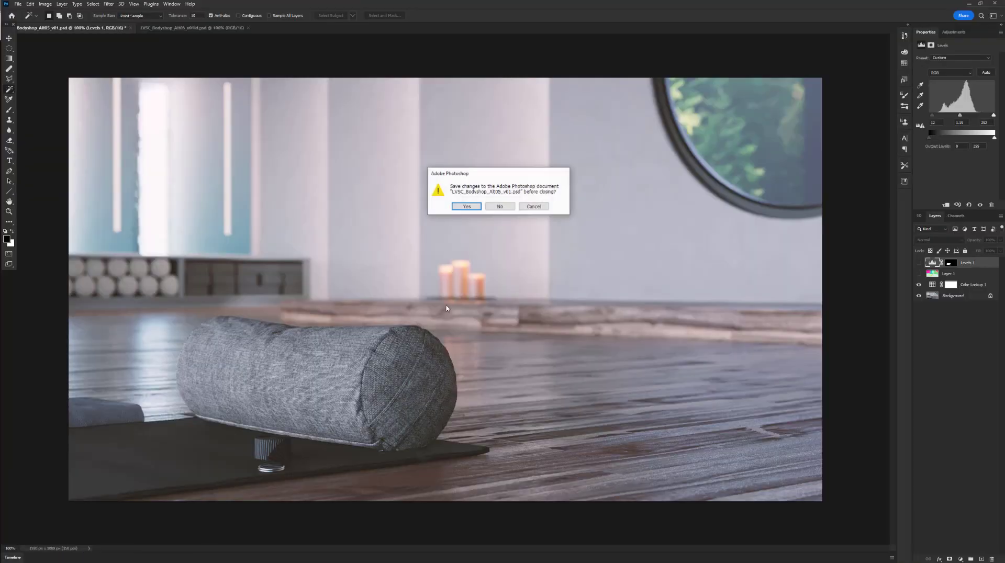
{"action": "left_click", "coordinate": [511, 213]}
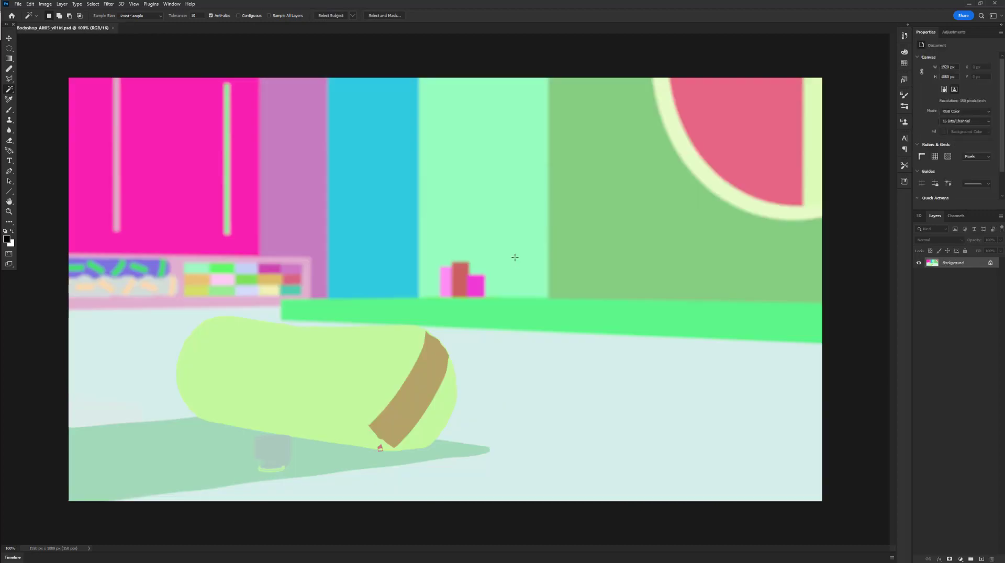
{"action": "key", "text": "ctrl+w"}
Open the Pig01 and Pig01id PSD files together from the ID Pass folder under Speaking Teaching, Tutorials
{"action": "key", "text": "ctrl+o"}
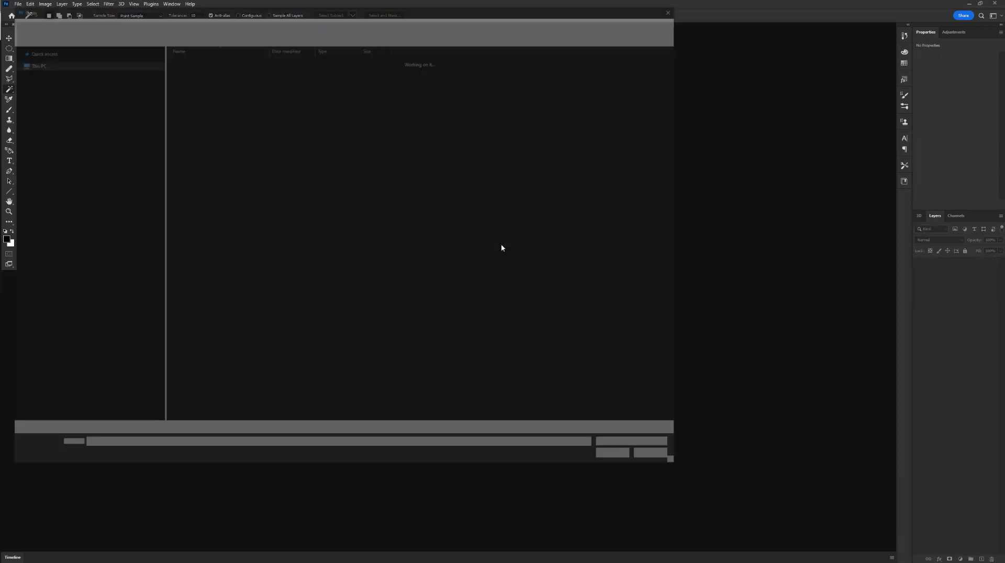
{"action": "left_click", "coordinate": [170, 19]}
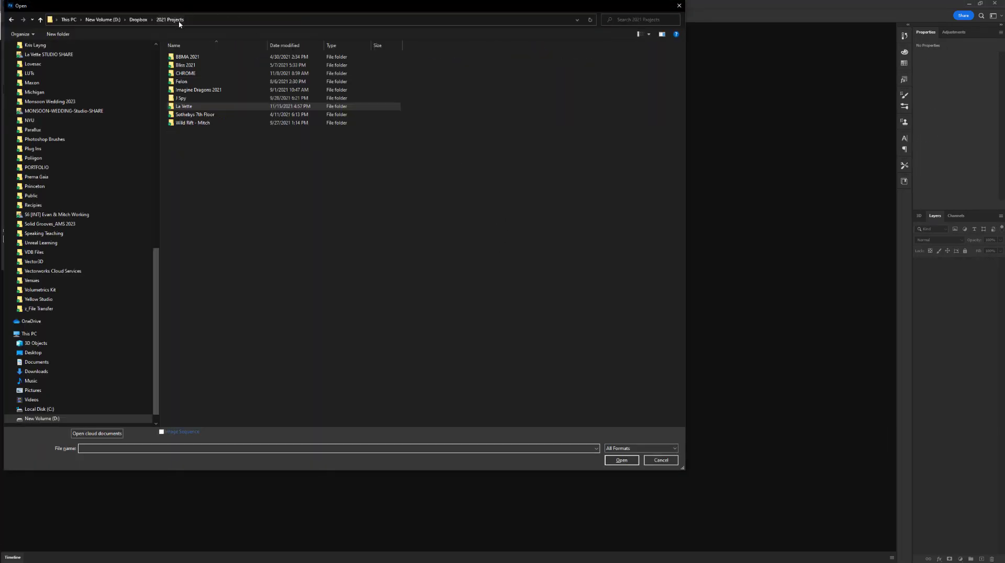
{"action": "scroll", "coordinate": [112, 215], "scroll_direction": "up", "scroll_amount": 2}
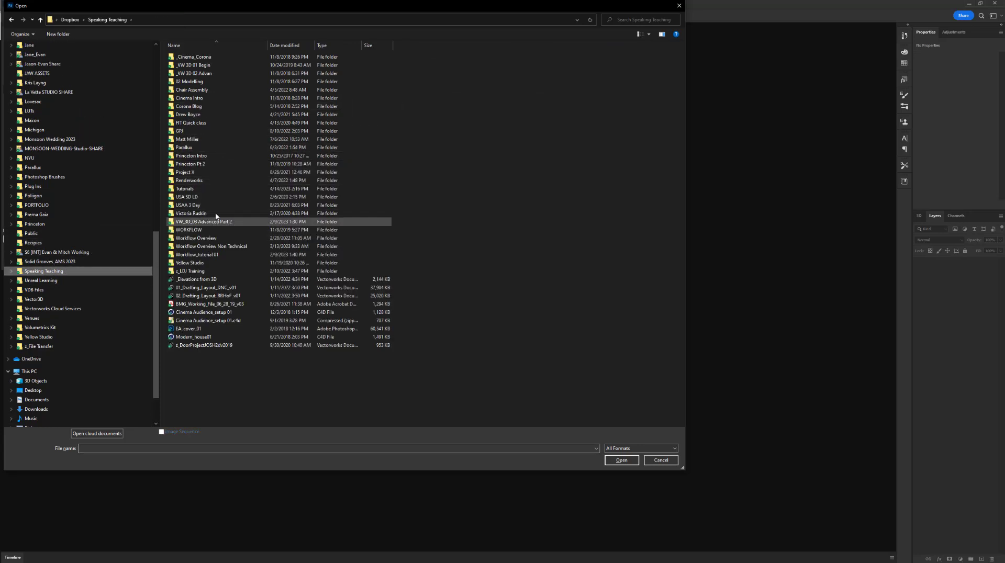
{"action": "double_click", "coordinate": [212, 189]}
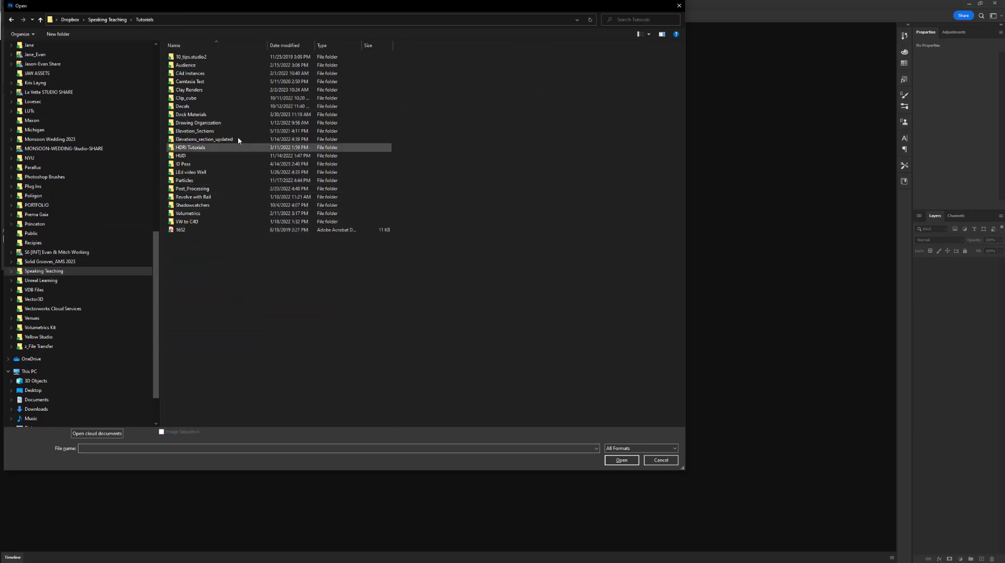
{"action": "double_click", "coordinate": [217, 164]}
{"action": "left_click_drag", "start_coordinate": [329, 129], "coordinate": [241, 70]}
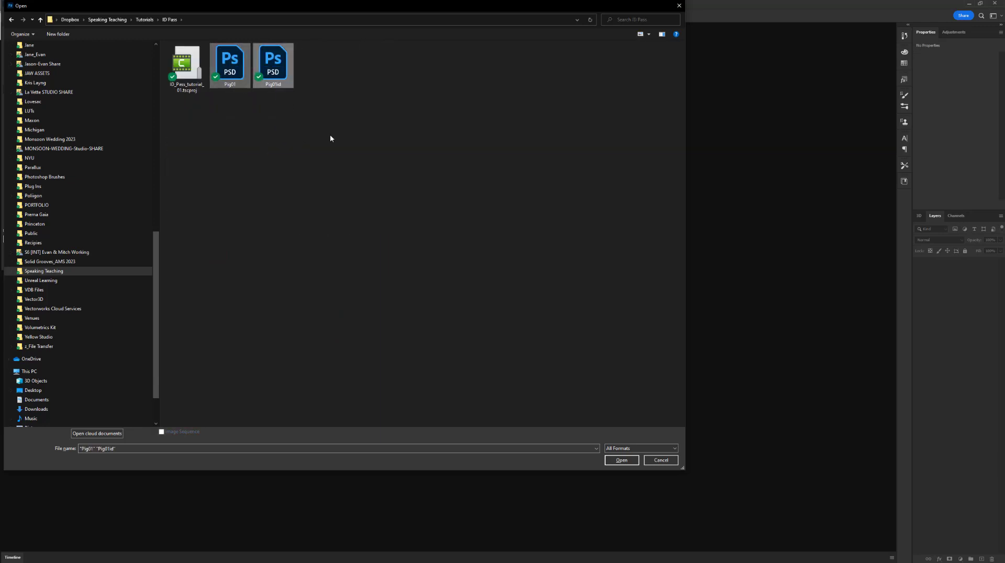
{"action": "left_click", "coordinate": [621, 461]}
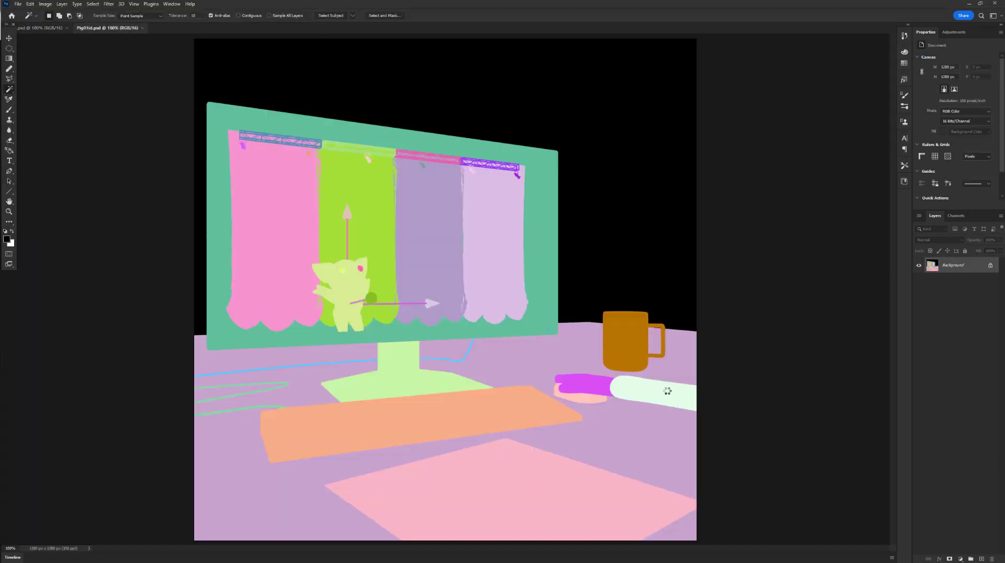
Float the Pig01id document, copy its image into Pig01 as a layer aligned with the render, and close Pig01id
{"action": "left_click_drag", "start_coordinate": [106, 27], "coordinate": [468, 259]}
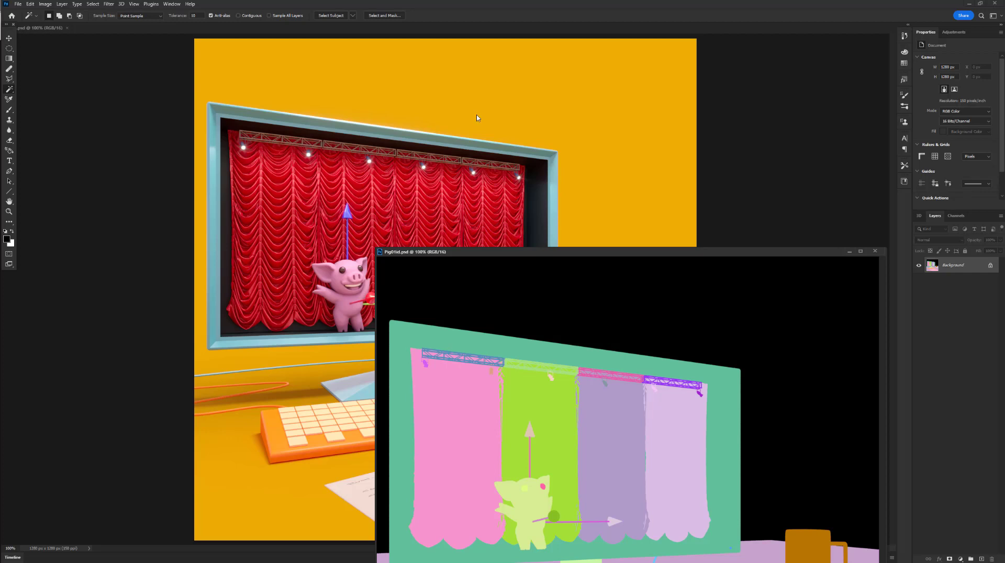
{"action": "key", "text": "v"}
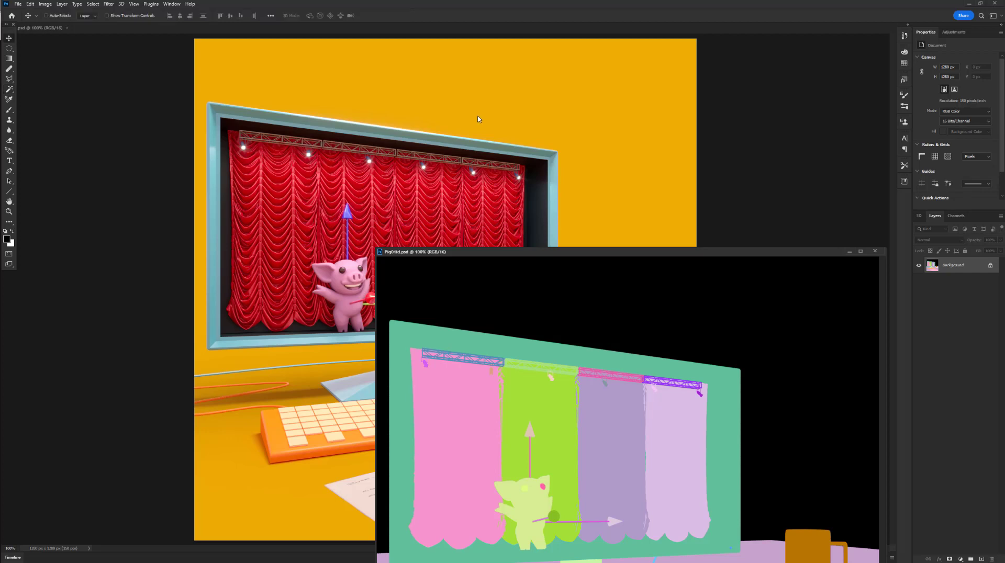
{"action": "left_click_drag", "start_coordinate": [560, 382], "coordinate": [506, 209]}
{"action": "left_click_drag", "start_coordinate": [484, 189], "coordinate": [484, 189]}
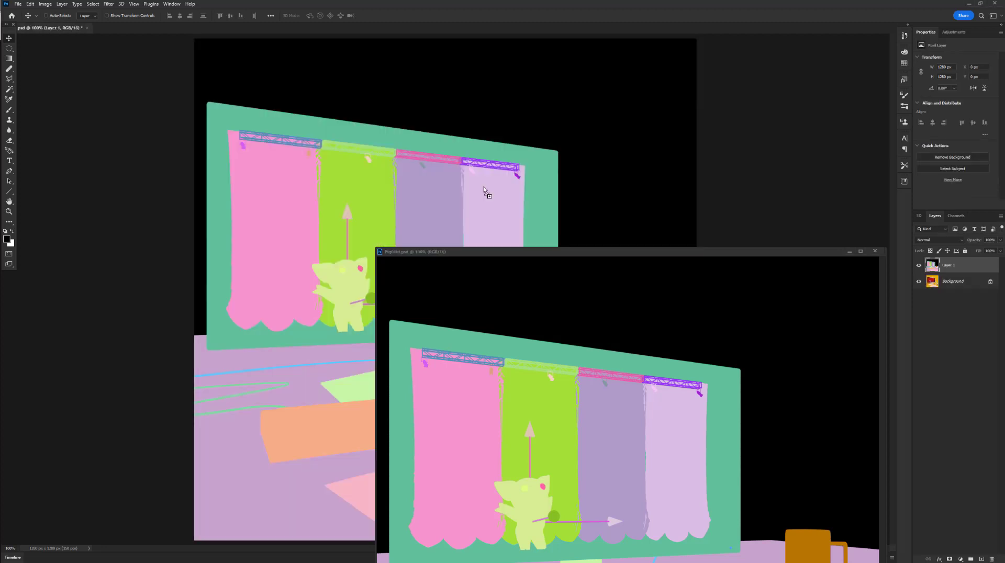
{"action": "left_click_drag", "start_coordinate": [721, 252], "coordinate": [621, 217]}
{"action": "left_click", "coordinate": [775, 215]}
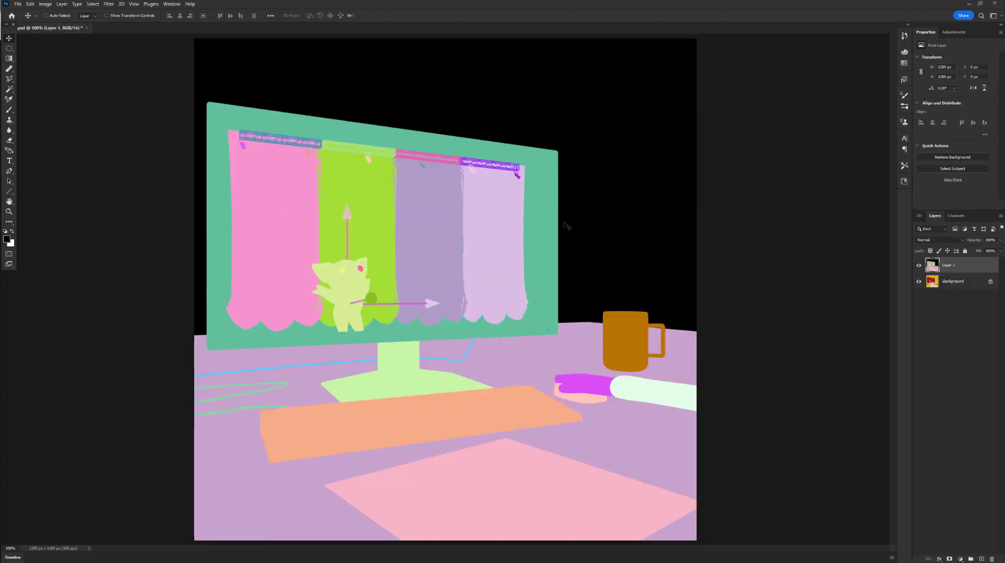
Toggle the visibility of the ID pass layer to compare its color masks with the render beneath
{"action": "left_click", "coordinate": [918, 266]}
{"action": "left_click", "coordinate": [918, 266]}
{"action": "left_click", "coordinate": [918, 266]}
{"action": "left_click", "coordinate": [917, 270]}
{"action": "left_click", "coordinate": [917, 270]}
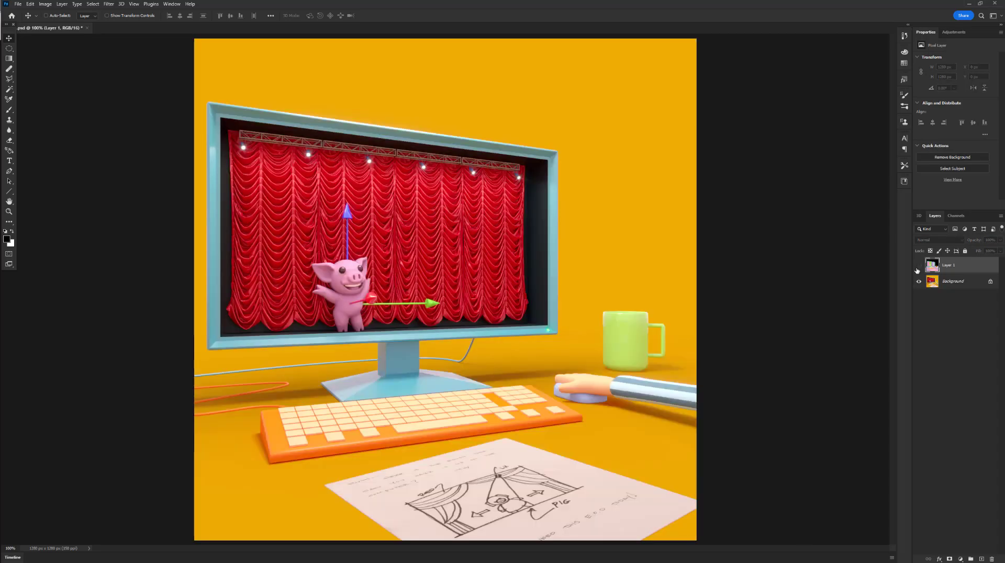
{"action": "left_click", "coordinate": [918, 268]}
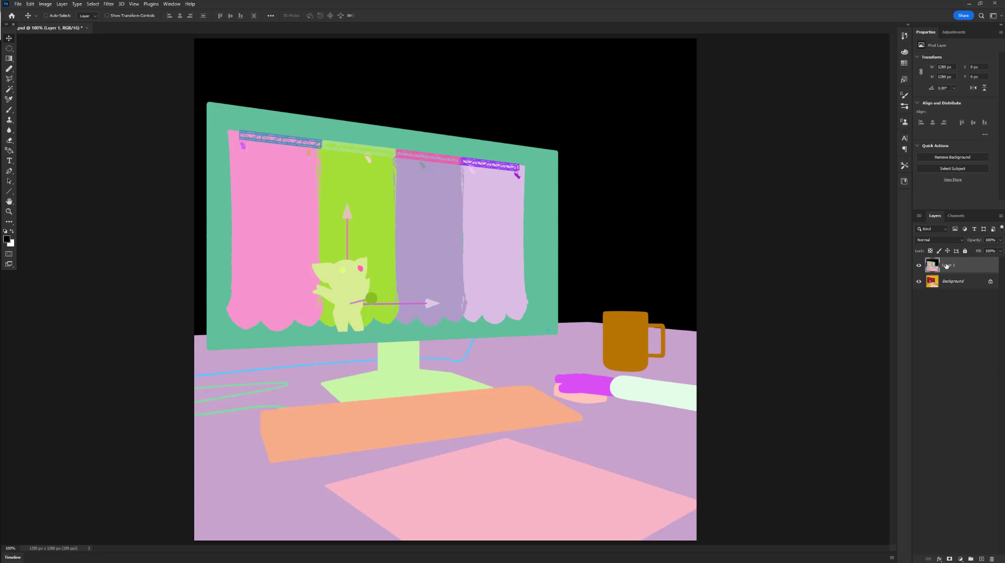
Select the mug's color on the ID layer with the Magic Wand, then hide that layer and make Background active
{"action": "key", "text": "w"}
{"action": "left_click", "coordinate": [625, 340]}
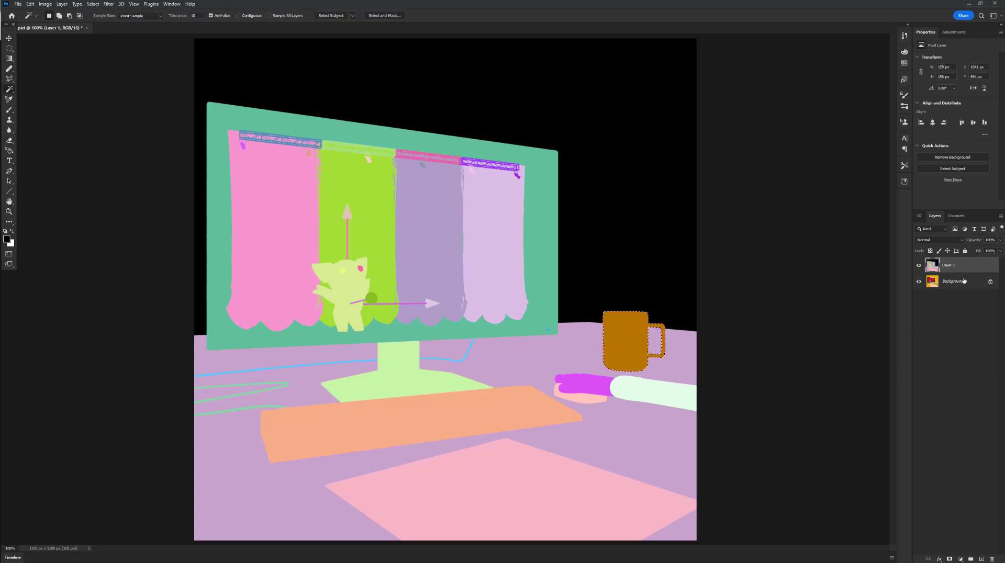
{"action": "left_click", "coordinate": [919, 265]}
{"action": "left_click", "coordinate": [957, 282]}
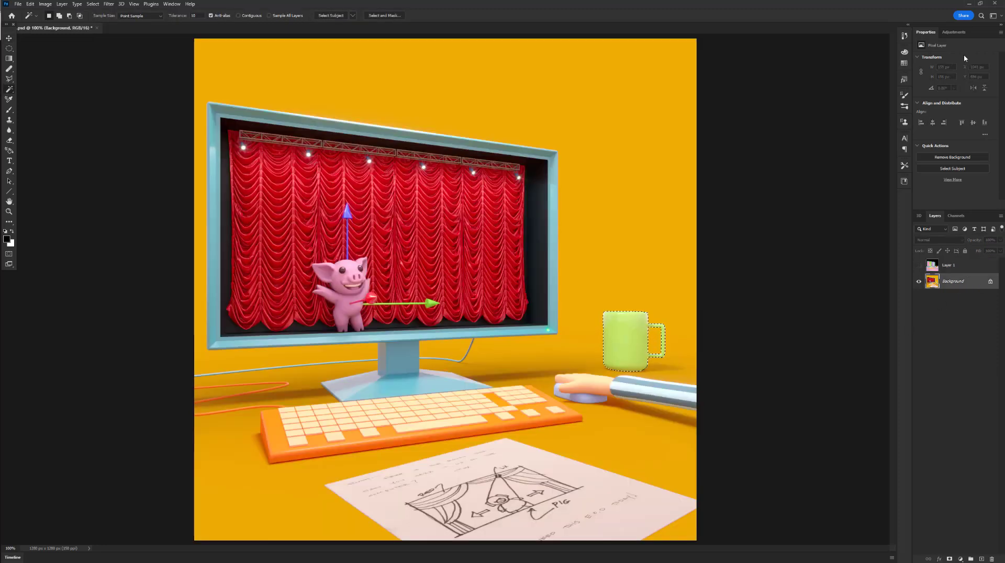
Add a Hue/Saturation adjustment masked to the mug, shifting its hue to yellow and raising its saturation
{"action": "left_click", "coordinate": [954, 32]}
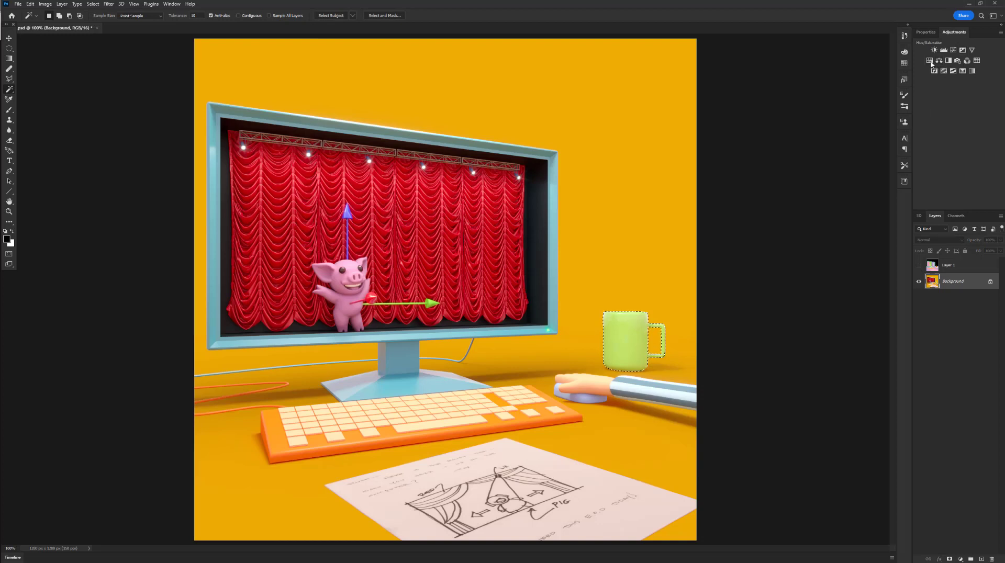
{"action": "left_click", "coordinate": [930, 61]}
{"action": "mouse_move", "coordinate": [956, 87]}
{"action": "left_mouse_down"}
{"action": "mouse_move", "coordinate": [988, 92]}
{"action": "mouse_move", "coordinate": [926, 89]}
{"action": "mouse_move", "coordinate": [991, 90]}
{"action": "mouse_move", "coordinate": [929, 104]}
{"action": "mouse_move", "coordinate": [988, 104]}
{"action": "mouse_move", "coordinate": [949, 89]}
{"action": "left_mouse_up"}
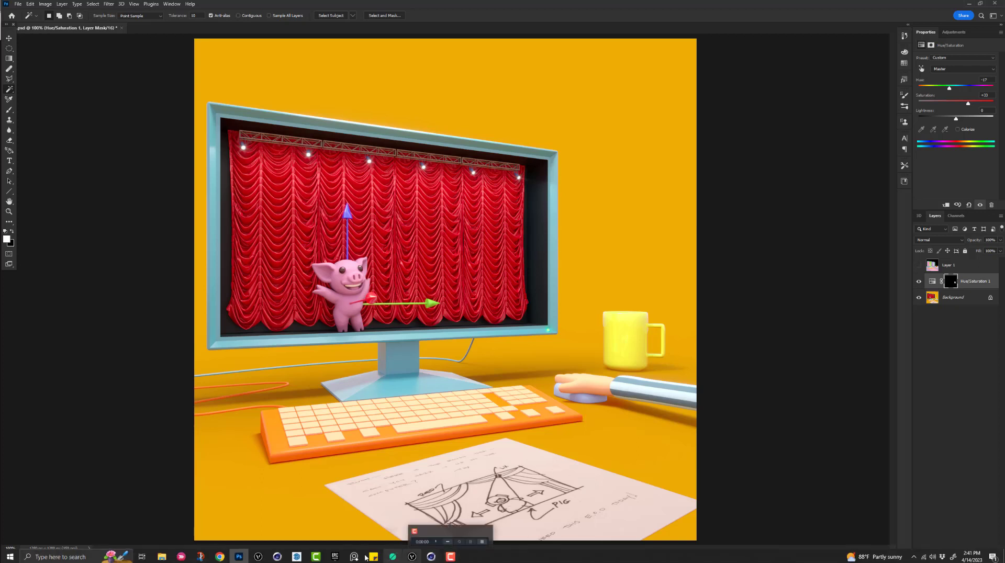
Switch to Cinema 4D's perspective view, select the first curtain panel, and expand its Curtain group in the object hierarchy
{"action": "mouse_move", "coordinate": [316, 556]}
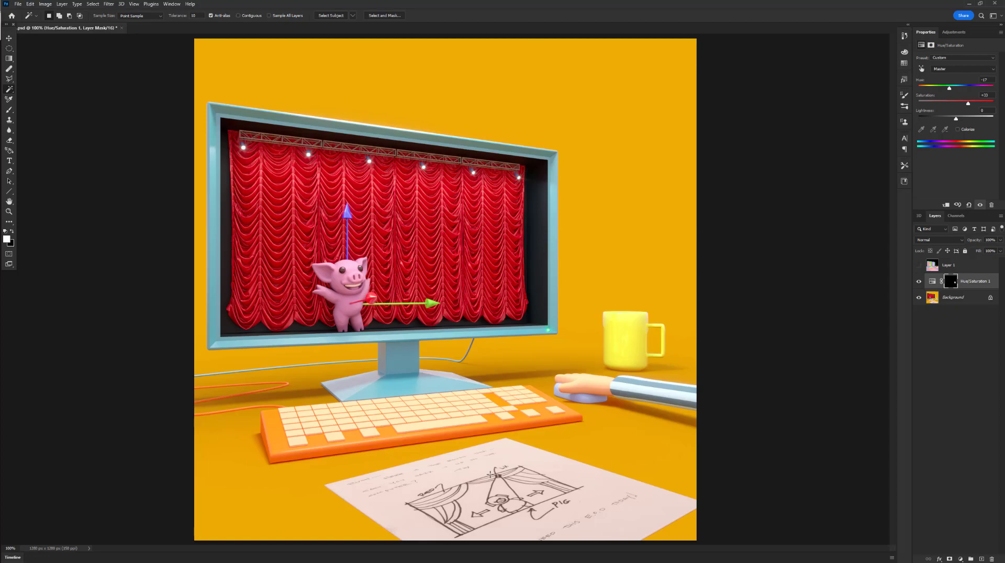
{"action": "key", "text": "alt+Tab"}
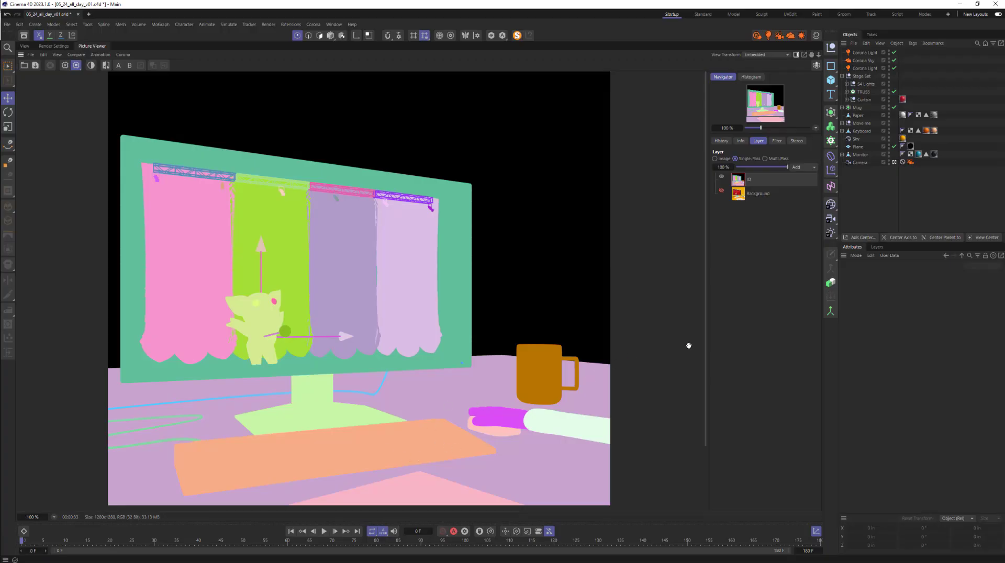
{"action": "left_click", "coordinate": [25, 47]}
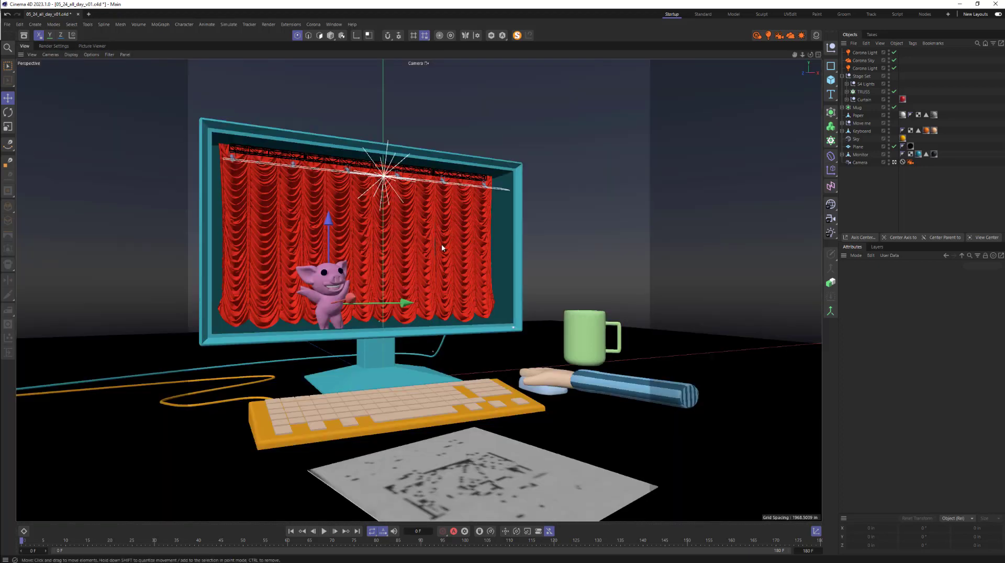
{"action": "left_click", "coordinate": [279, 244]}
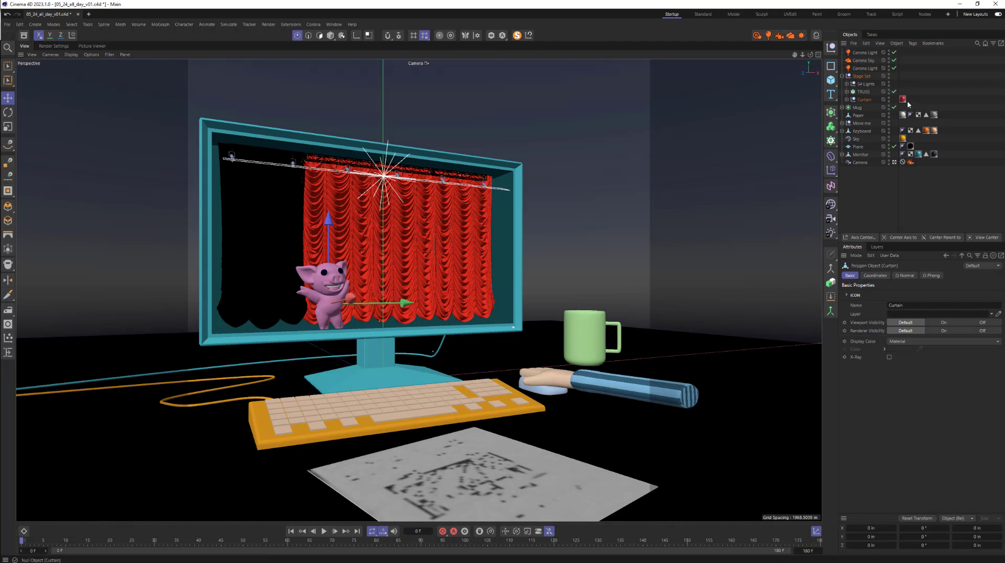
{"action": "left_click", "coordinate": [846, 99]}
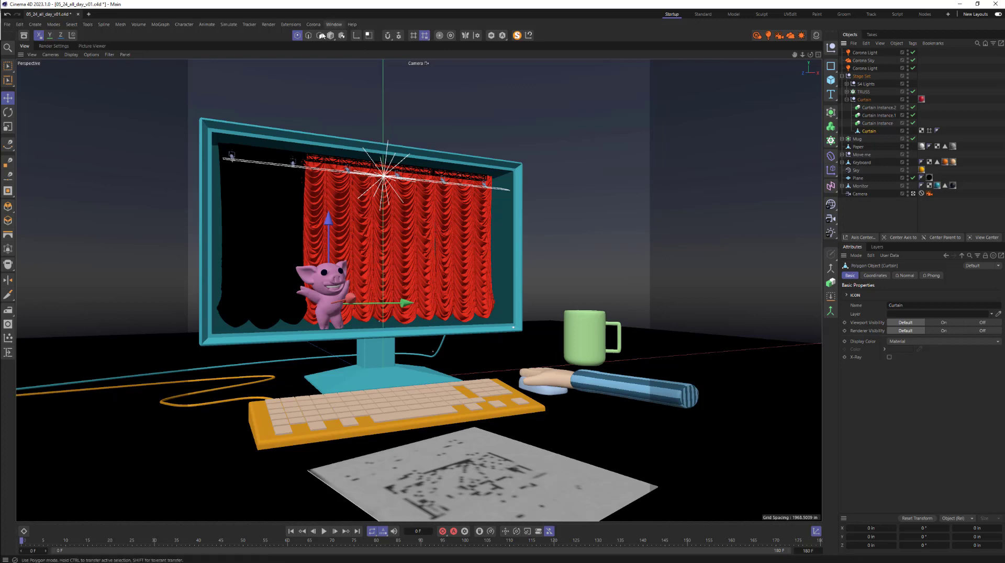
Switch to Model mode and select each of the three curtain instances in turn to inspect their placement and reference
{"action": "left_click", "coordinate": [331, 35]}
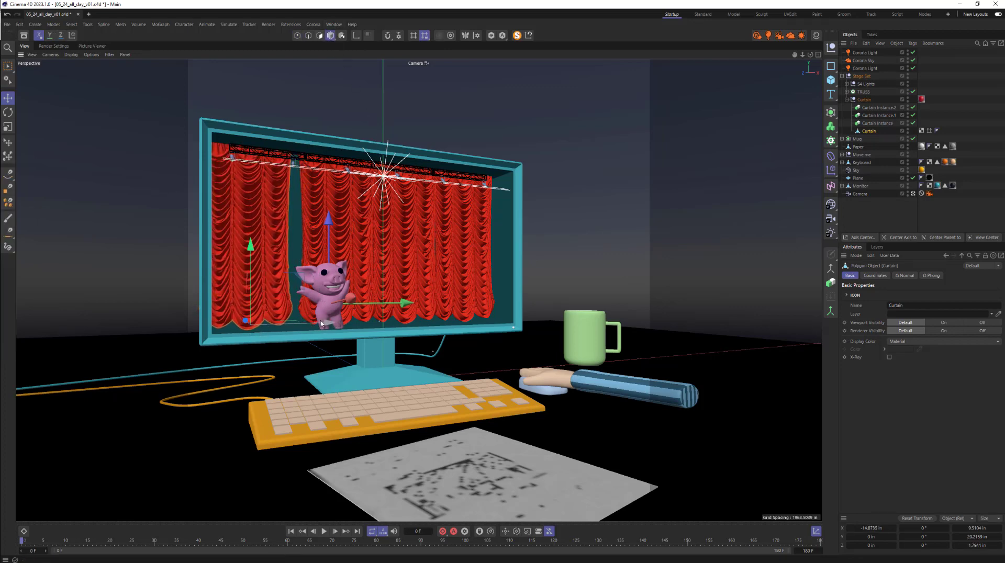
{"action": "left_click", "coordinate": [878, 123]}
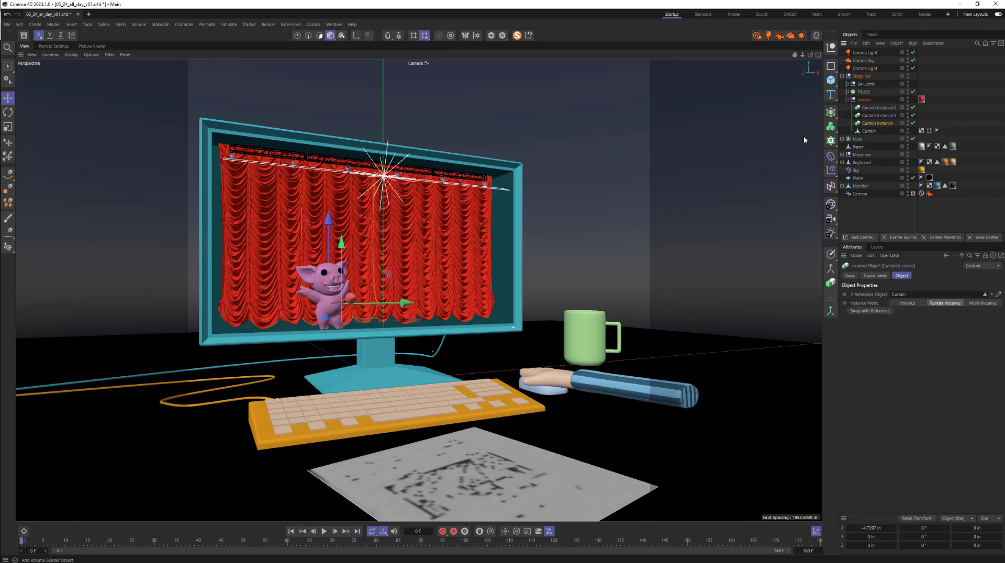
{"action": "left_click", "coordinate": [867, 115]}
{"action": "left_click", "coordinate": [878, 108]}
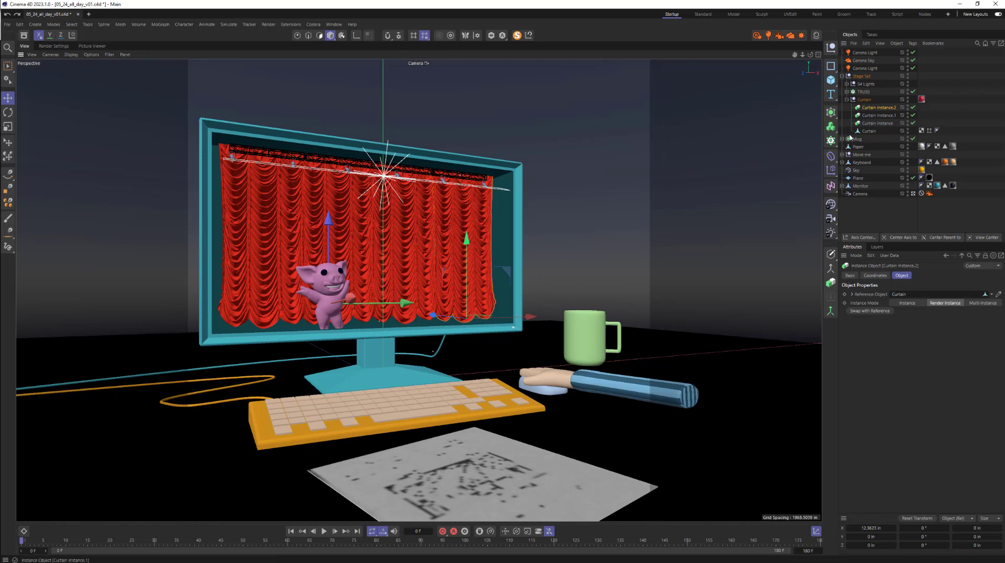
Expand the TRUSS cloner and inspect its Truss child object and the cloner's instance mode and count
{"action": "left_click", "coordinate": [847, 93]}
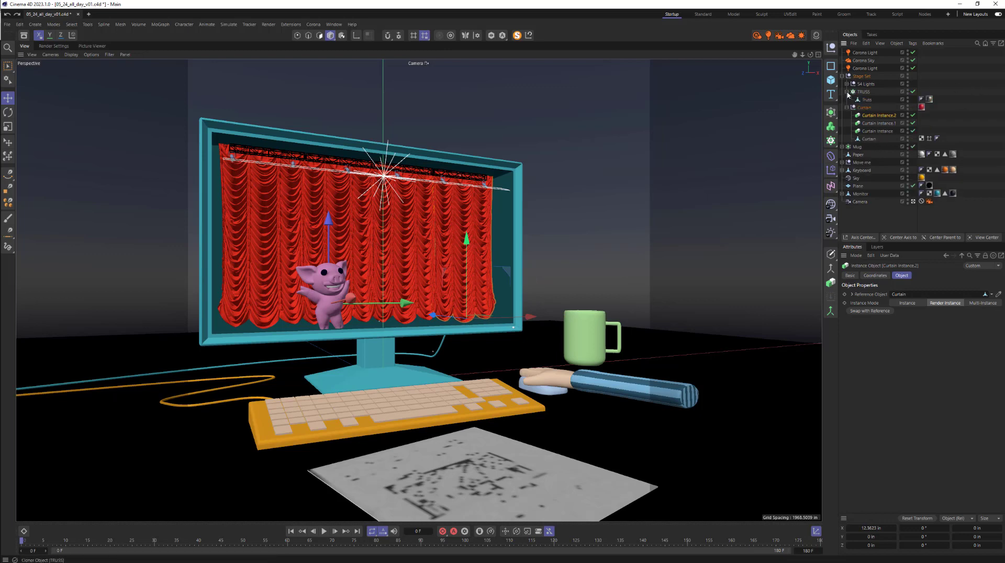
{"action": "left_click", "coordinate": [863, 92]}
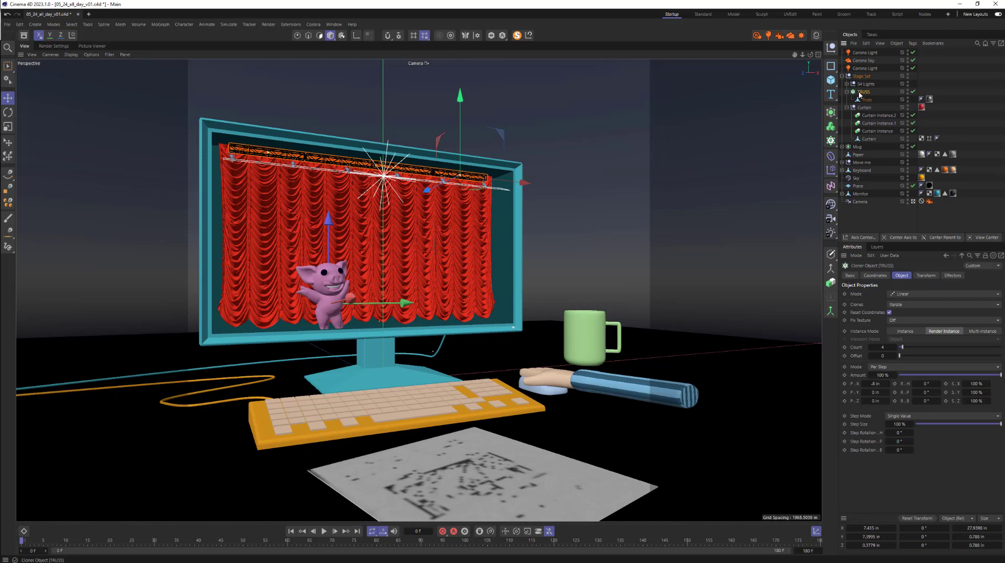
{"action": "left_click", "coordinate": [865, 99]}
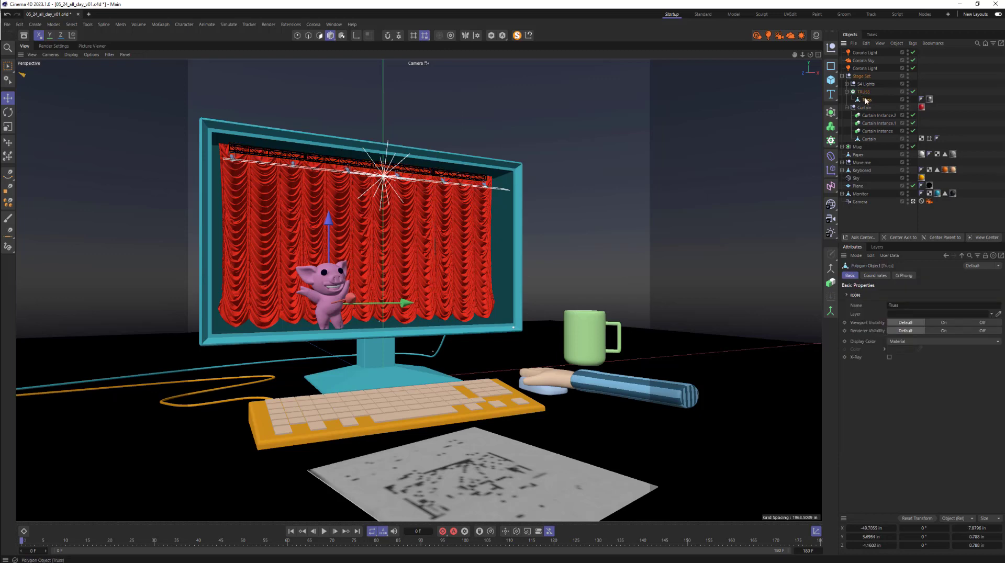
{"action": "left_click", "coordinate": [861, 93]}
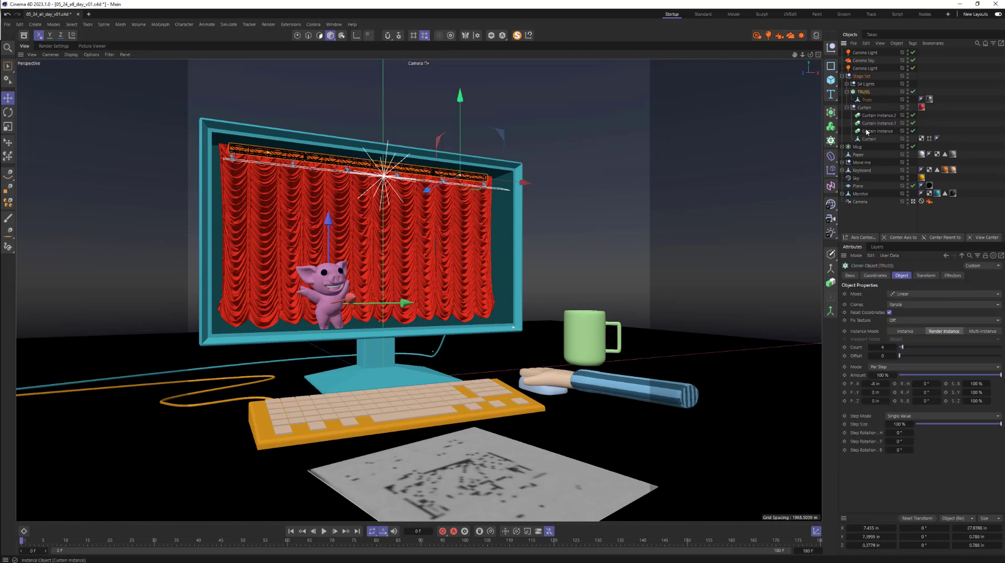
{"action": "mouse_move", "coordinate": [903, 348]}
{"action": "left_mouse_down"}
{"action": "mouse_move", "coordinate": [934, 351]}
{"action": "mouse_move", "coordinate": [905, 350]}
{"action": "left_mouse_up"}
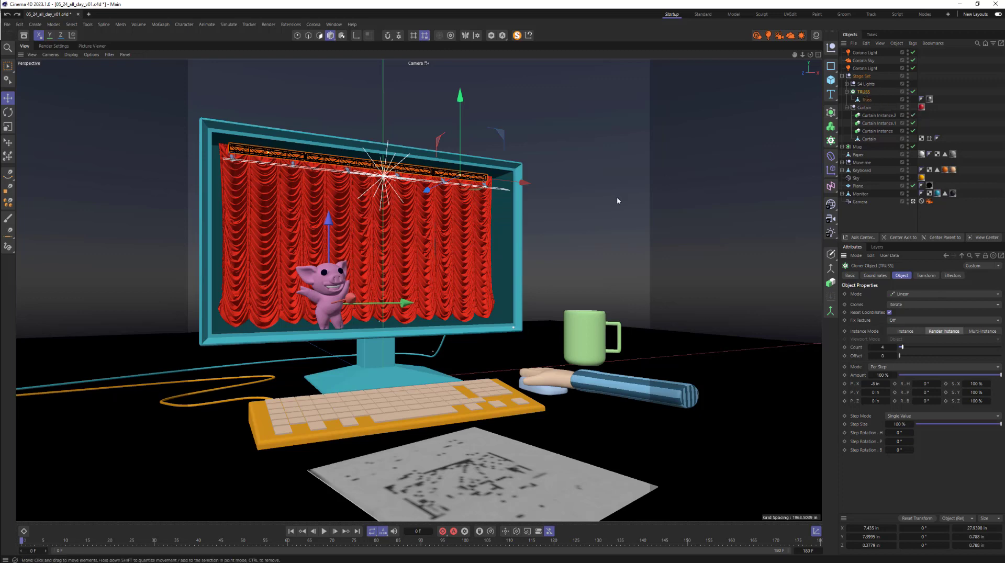
Switch to Photoshop and make the ID pass layer visible over the render
{"action": "key", "text": "alt+Tab"}
{"action": "key", "text": "alt+Tab"}
{"action": "key", "text": "alt+Tab"}
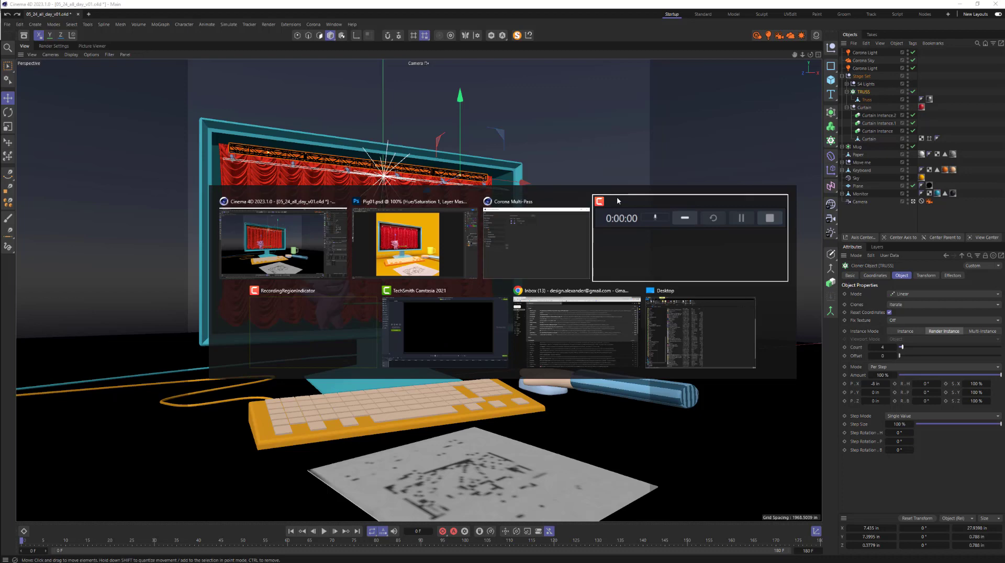
{"action": "key", "text": "alt+Tab"}
{"action": "key", "text": "alt+Tab"}
{"action": "key", "text": "alt+Tab"}
{"action": "key", "text": "alt+Tab"}
{"action": "key", "text": "alt+Tab"}
{"action": "key", "text": "alt+Tab"}
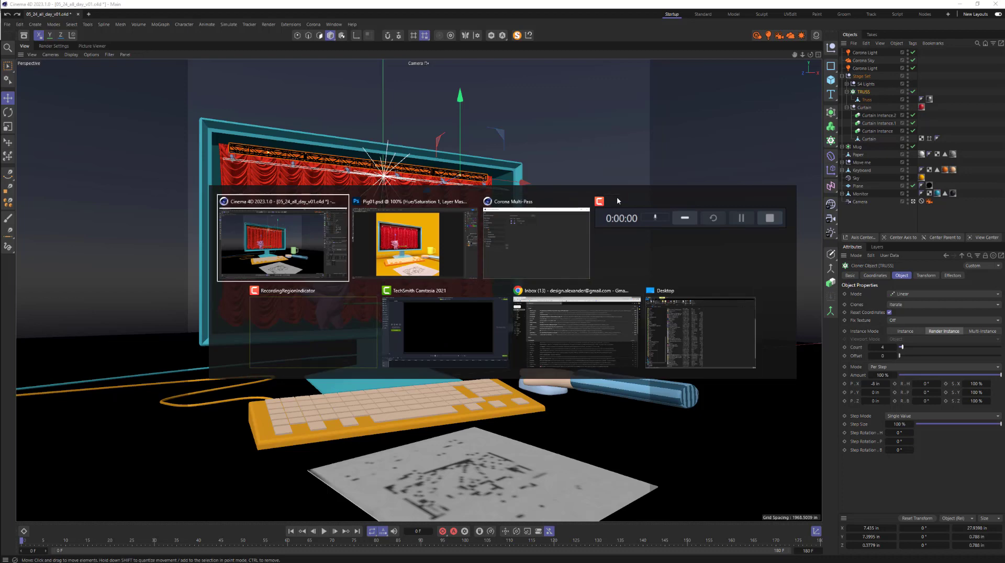
{"action": "key", "text": "alt+Tab"}
{"action": "key", "text": "alt+Tab"}
{"action": "key", "text": "alt+Tab"}
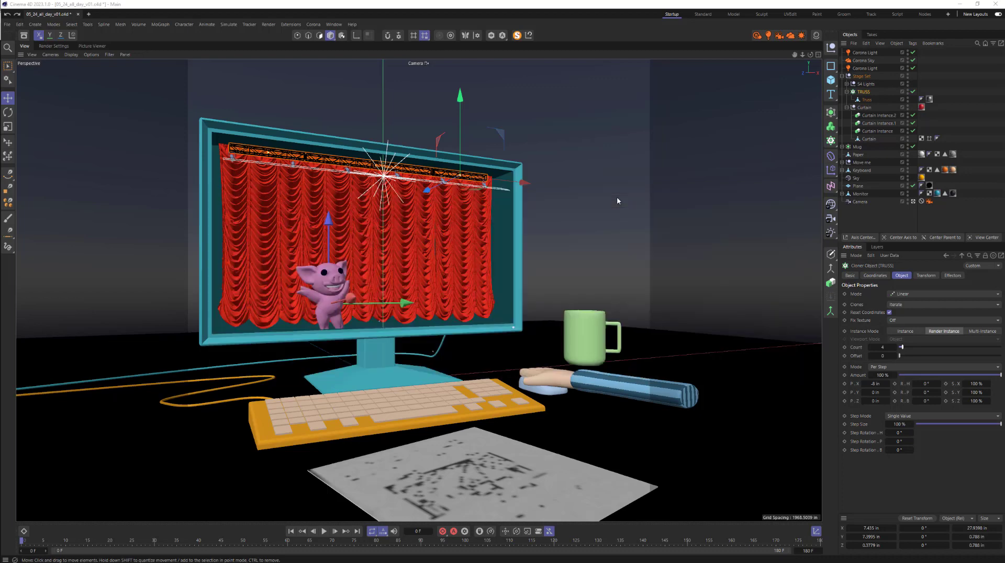
{"action": "left_click", "coordinate": [239, 556]}
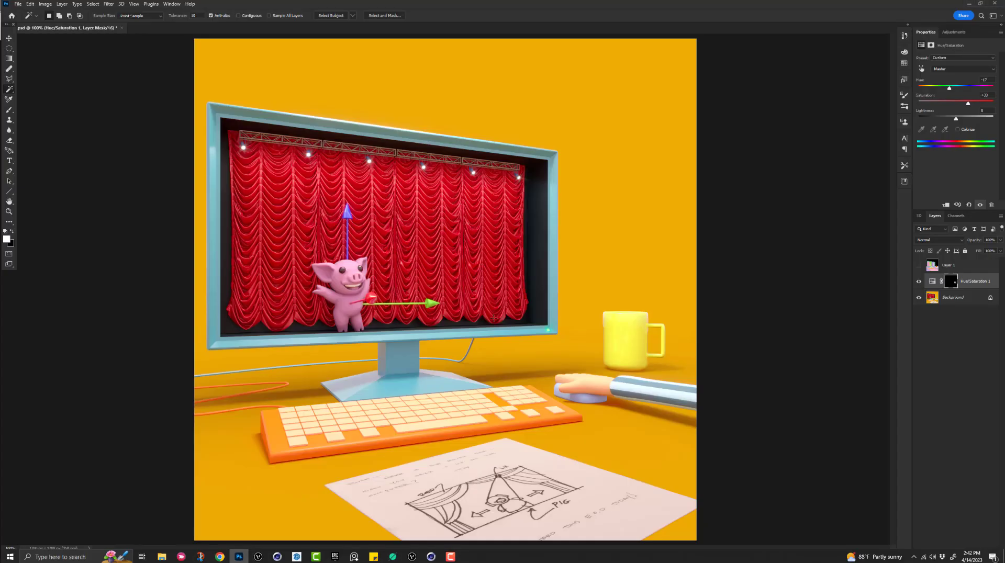
{"action": "left_click", "coordinate": [918, 266]}
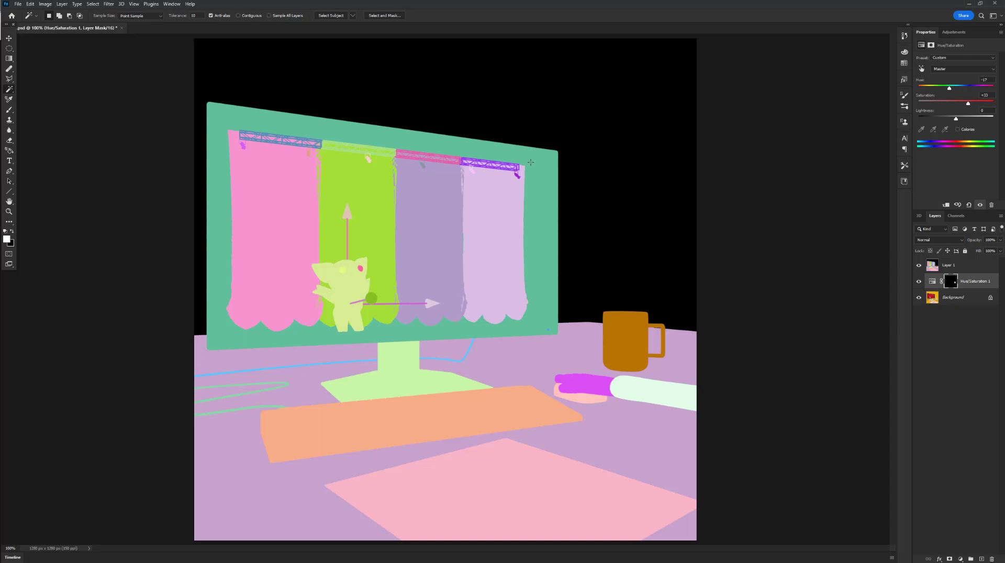
Return to Cinema 4D and set the ID pass in Corona Multi-Pass to Geometry group
{"action": "key", "text": "alt+Tab"}
{"action": "key", "text": "alt+Tab"}
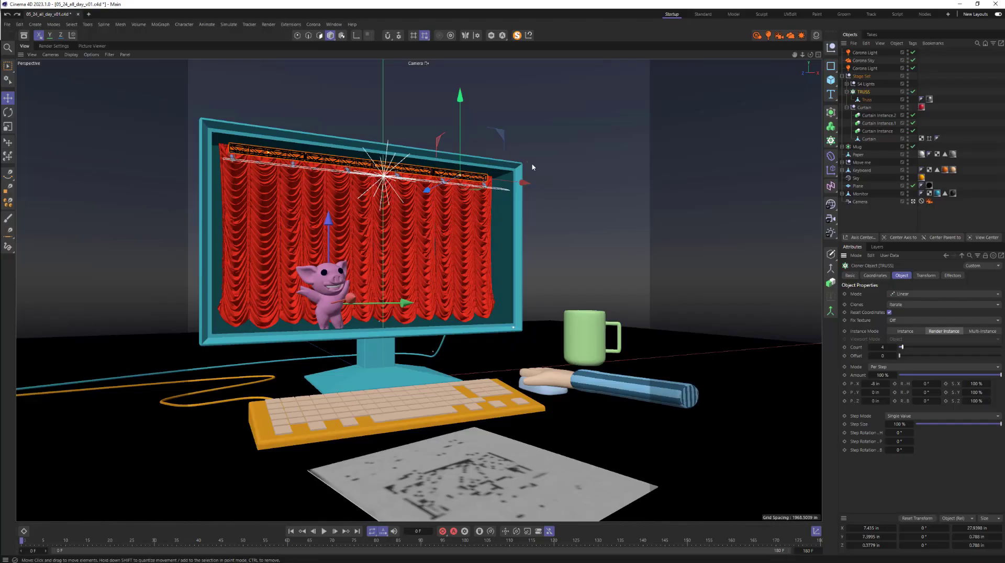
{"action": "left_click", "coordinate": [313, 25]}
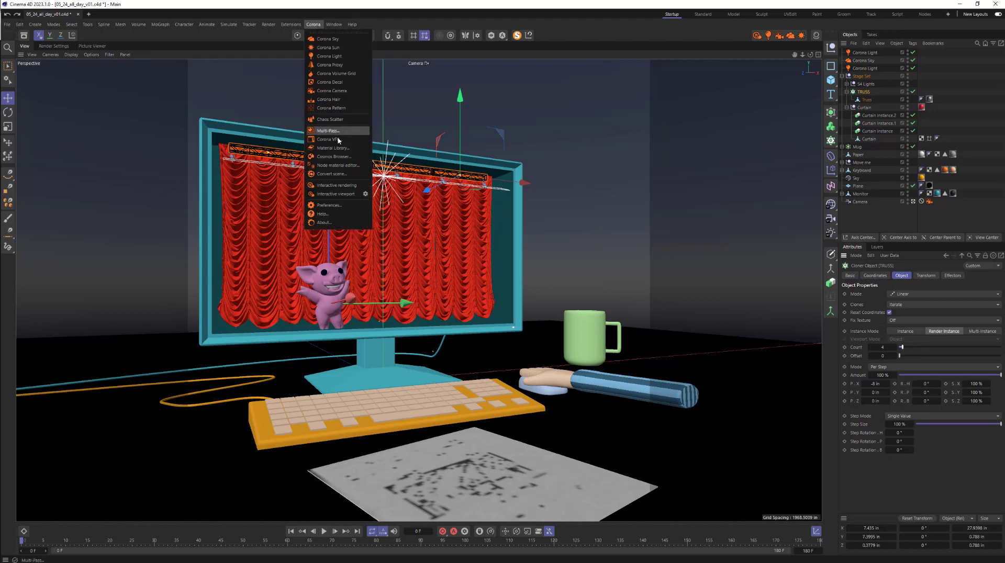
{"action": "left_click", "coordinate": [328, 131]}
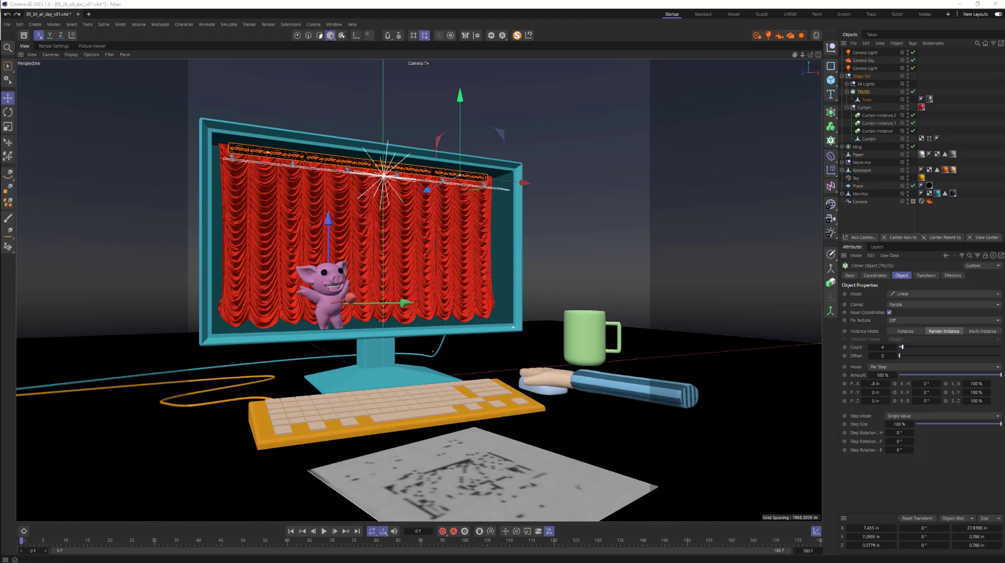
{"action": "left_click_drag", "start_coordinate": [674, 115], "coordinate": [566, 127]}
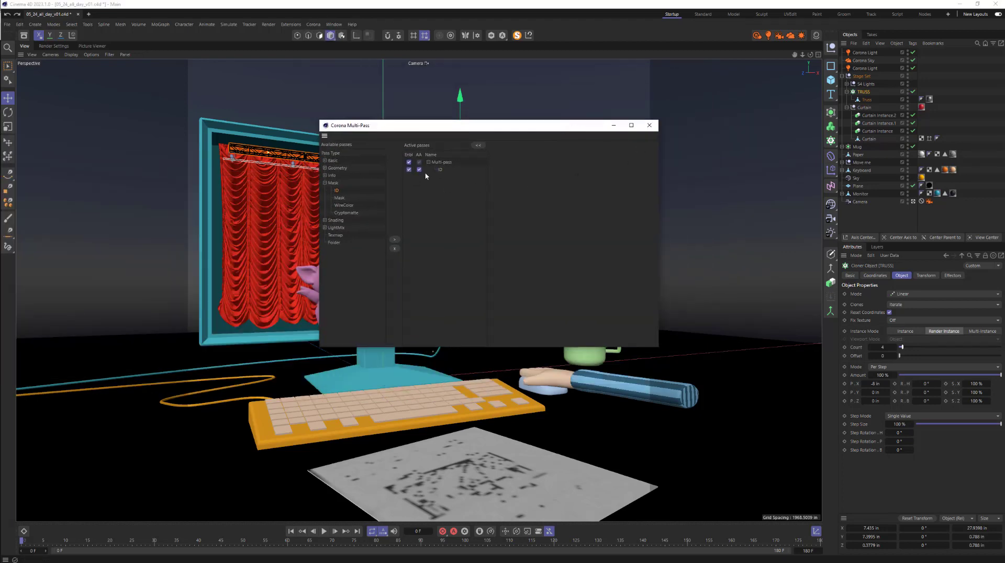
{"action": "left_click", "coordinate": [444, 170]}
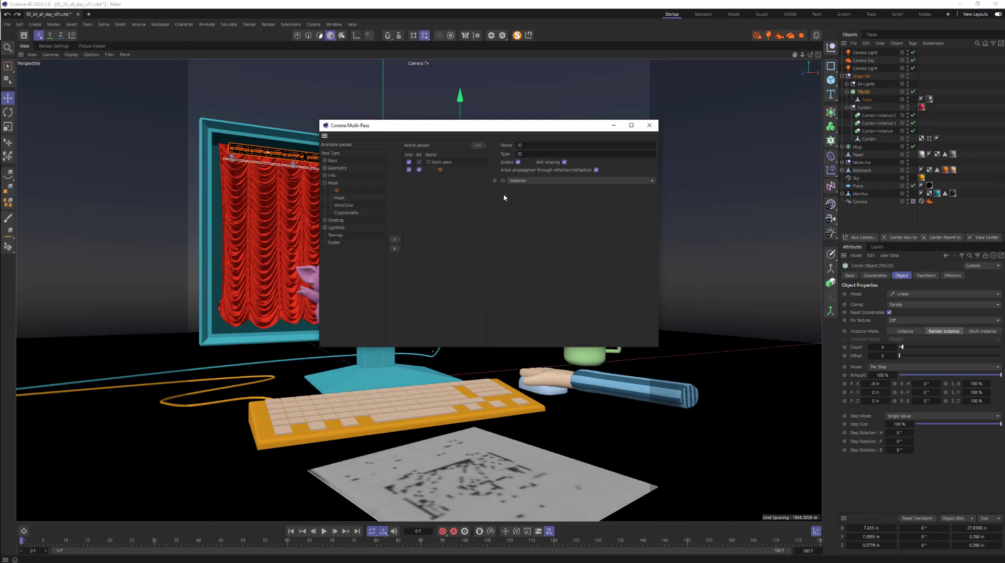
{"action": "left_click", "coordinate": [619, 181]}
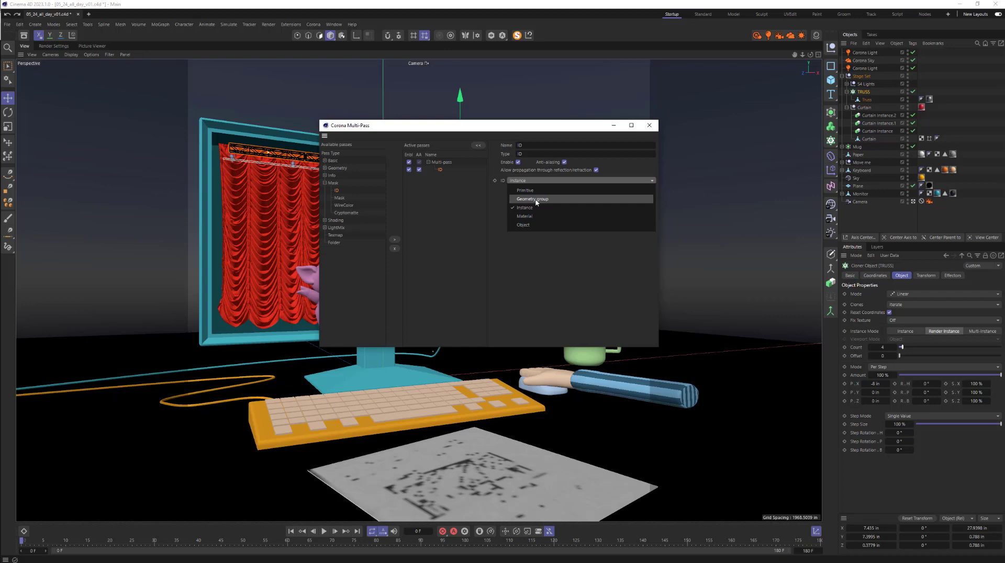
{"action": "left_click", "coordinate": [532, 200]}
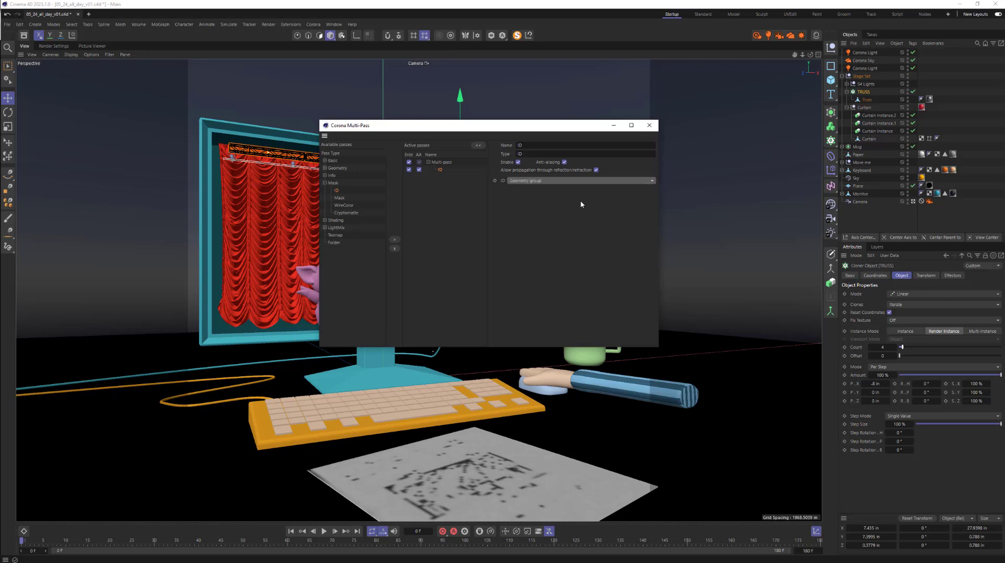
{"action": "left_click", "coordinate": [649, 126]}
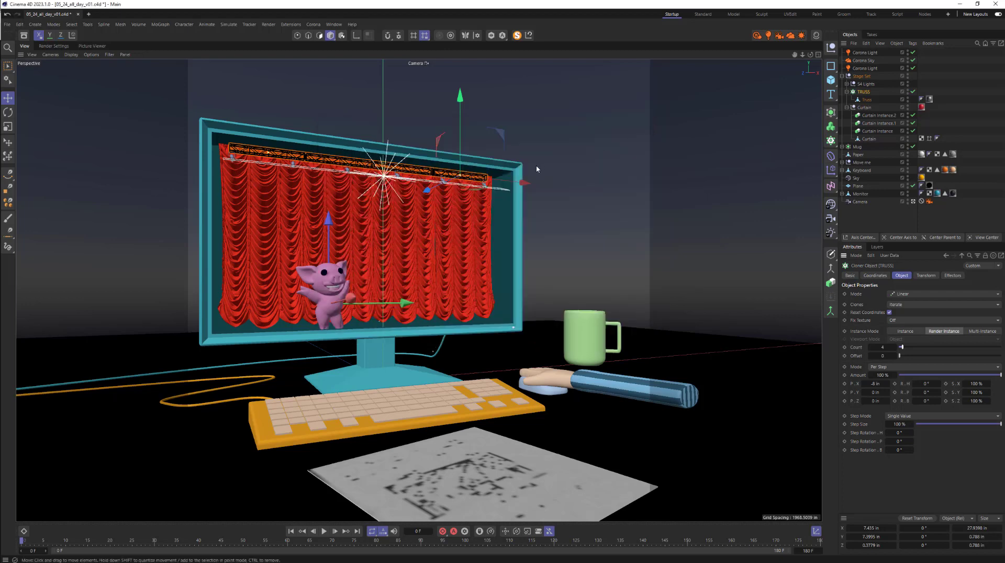
Render the Geometry group ID pass to the Picture Viewer and select the Curtain group in the object hierarchy
{"action": "key", "text": "shift+r"}
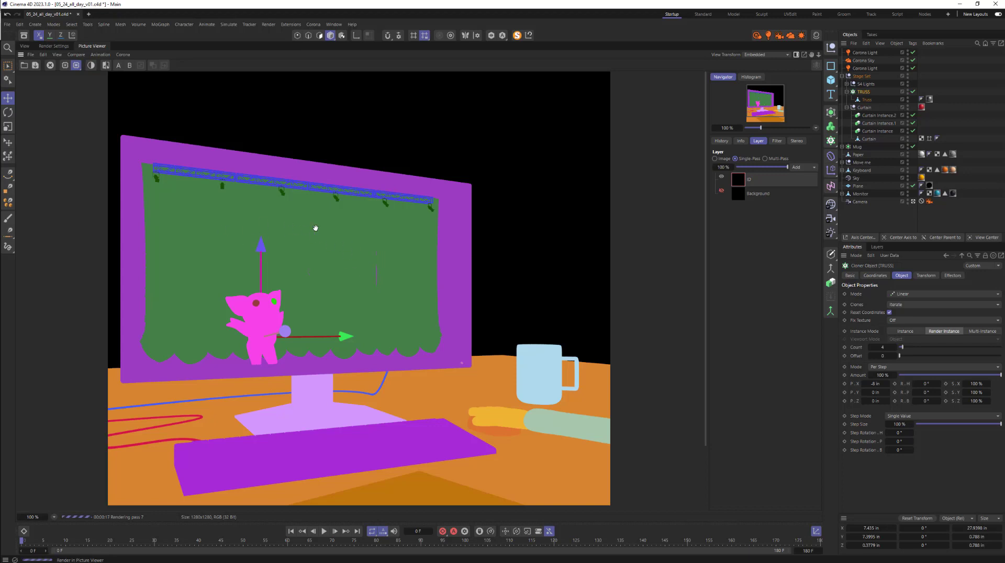
{"action": "left_click", "coordinate": [864, 107]}
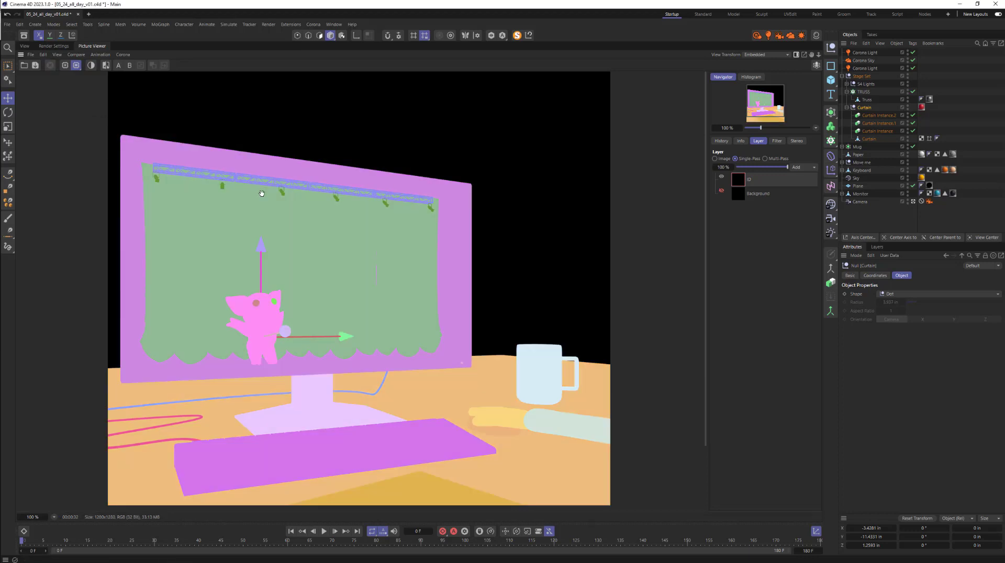
Switch to Photoshop and make the ID pass layer, Layer 1, active
{"action": "key", "text": "alt+Tab"}
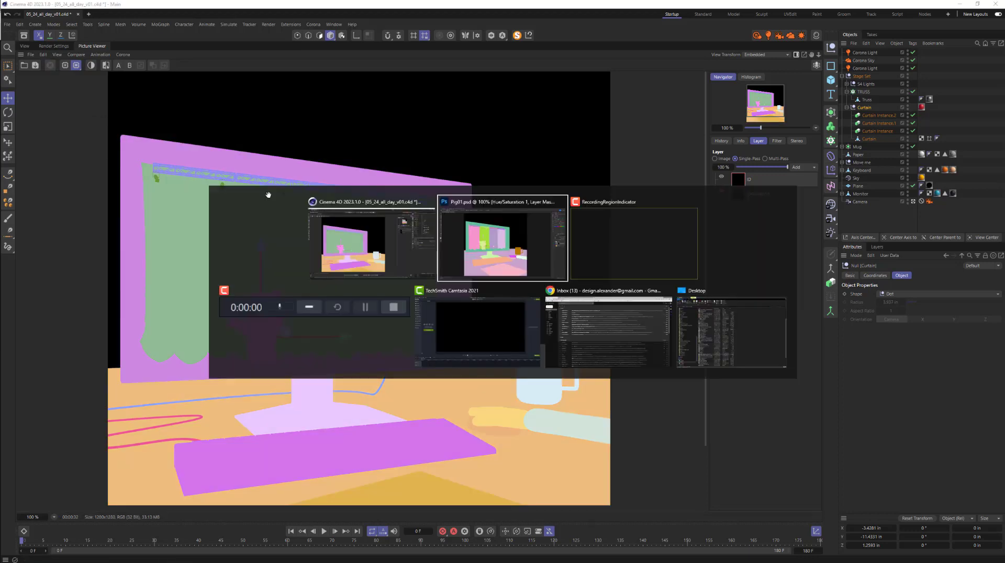
{"action": "key", "text": "Tab"}
{"action": "key", "text": "alt+Tab"}
{"action": "key", "text": "Tab"}
{"action": "key", "text": "Tab"}
{"action": "key", "text": "Tab"}
{"action": "key", "text": "Tab"}
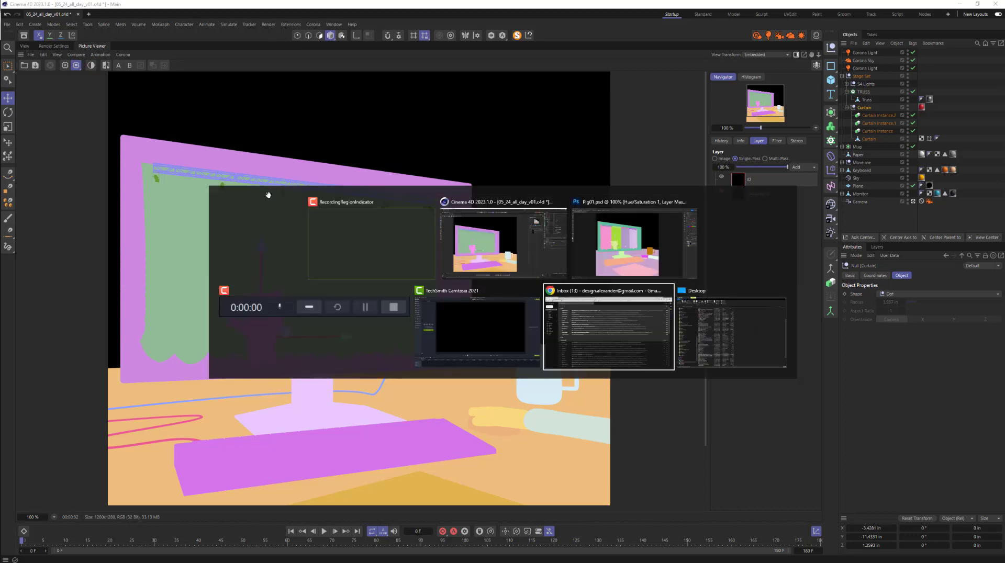
{"action": "key", "text": "Tab"}
{"action": "key", "text": "Tab"}
{"action": "key", "text": "Tab"}
{"action": "key", "text": "Tab"}
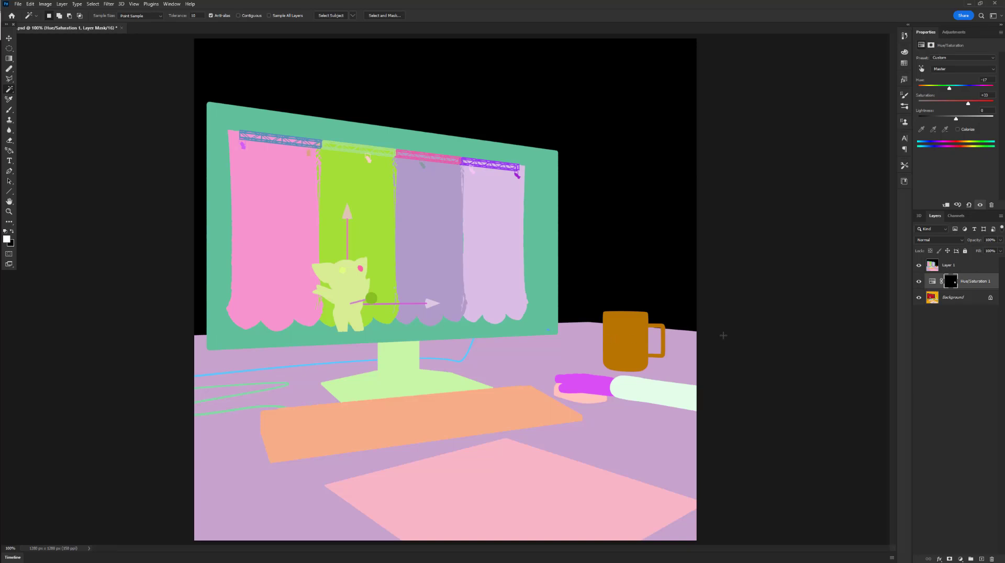
{"action": "left_click", "coordinate": [956, 267]}
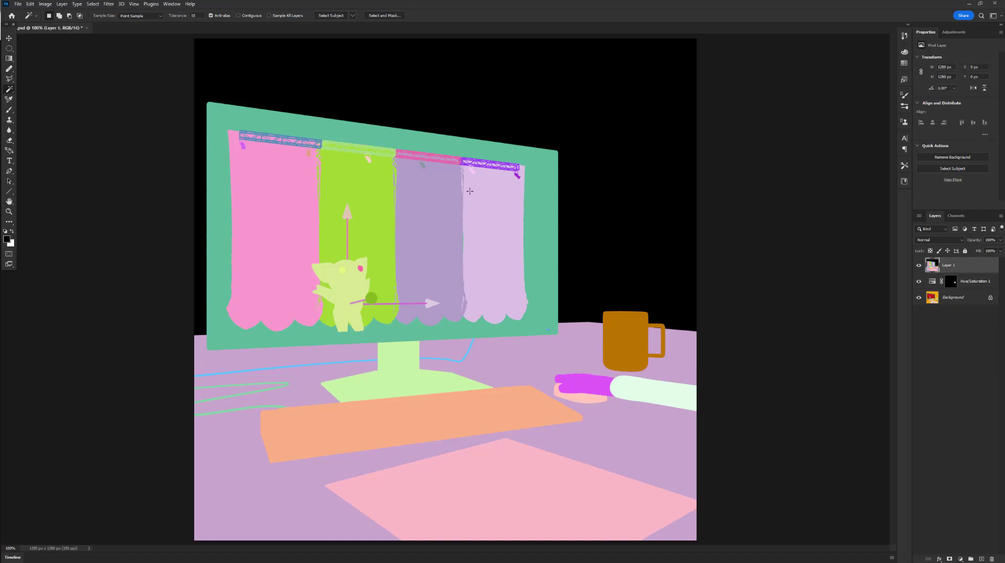
Try selecting the rightmost curtain panel with a contiguous Magic Wand, adding gaps between the truss bars individually, and clear the selection
{"action": "scroll", "coordinate": [489, 154], "scroll_direction": "up", "scroll_amount": 6, "text": "alt"}
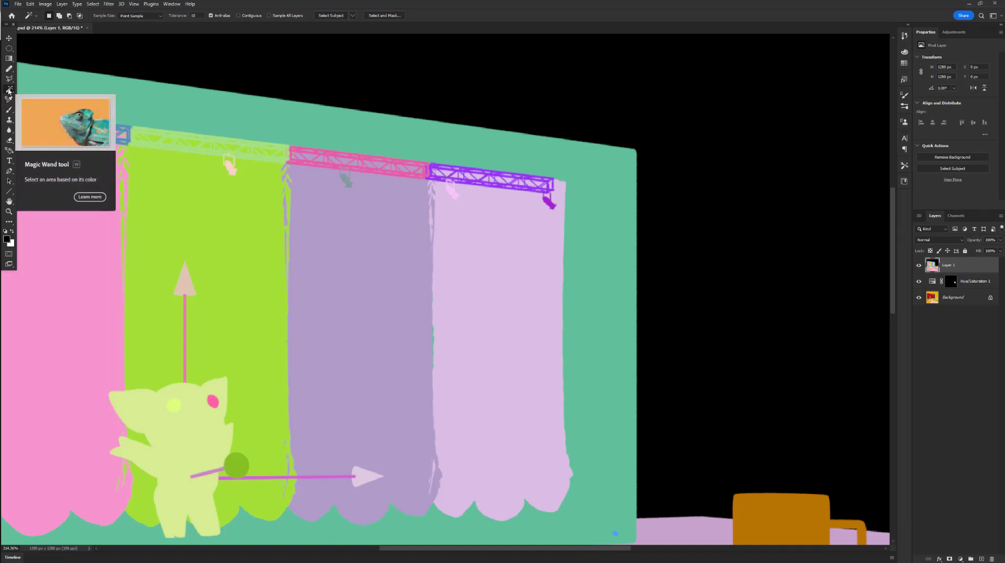
{"action": "left_click", "coordinate": [239, 16]}
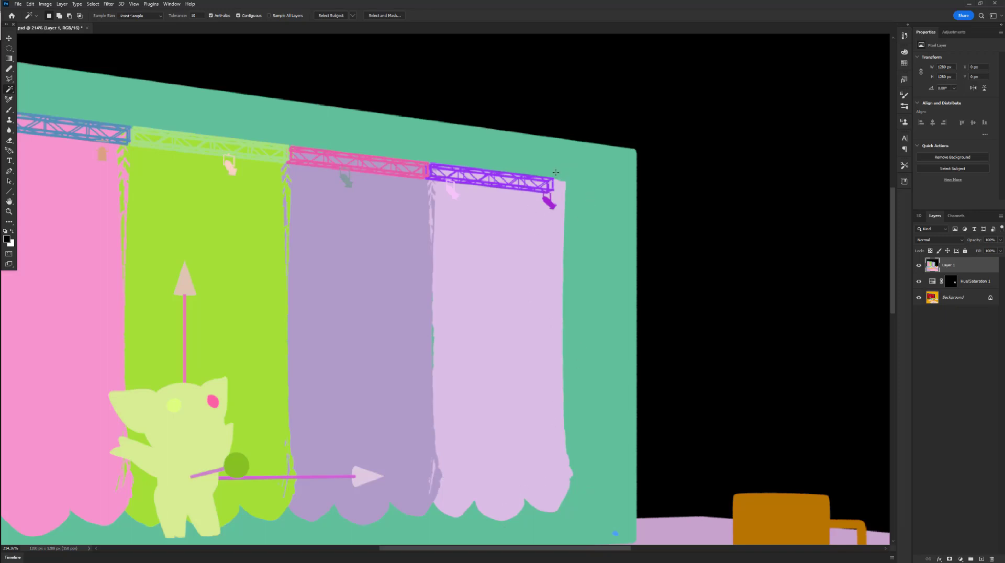
{"action": "left_click", "coordinate": [493, 357]}
{"action": "scroll", "coordinate": [441, 163], "scroll_direction": "up", "scroll_amount": 9, "text": "alt"}
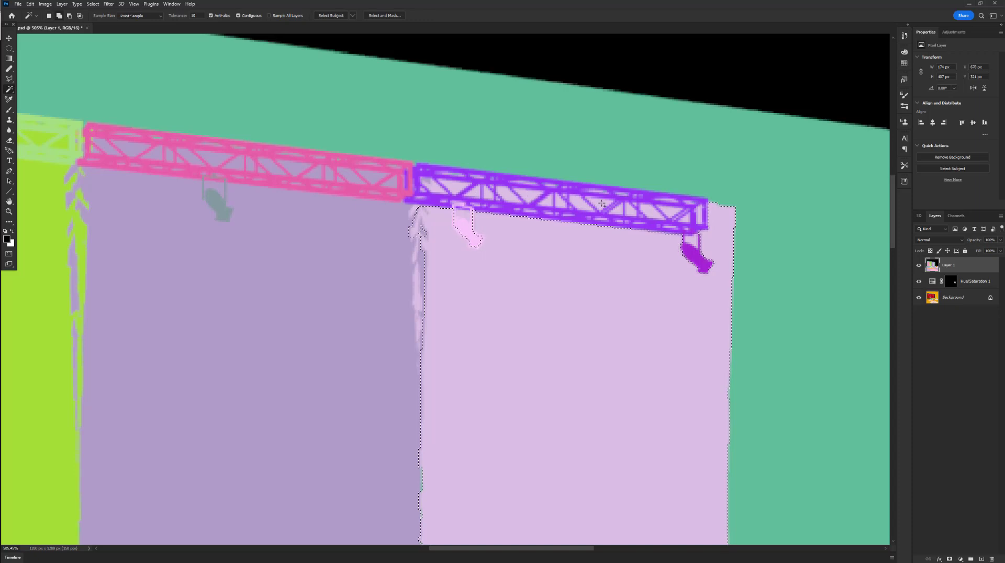
{"action": "left_click", "coordinate": [598, 205], "text": "shift"}
{"action": "left_click", "coordinate": [617, 210], "text": "shift"}
{"action": "left_click", "coordinate": [630, 212], "text": "shift"}
{"action": "left_click", "coordinate": [648, 212], "text": "shift"}
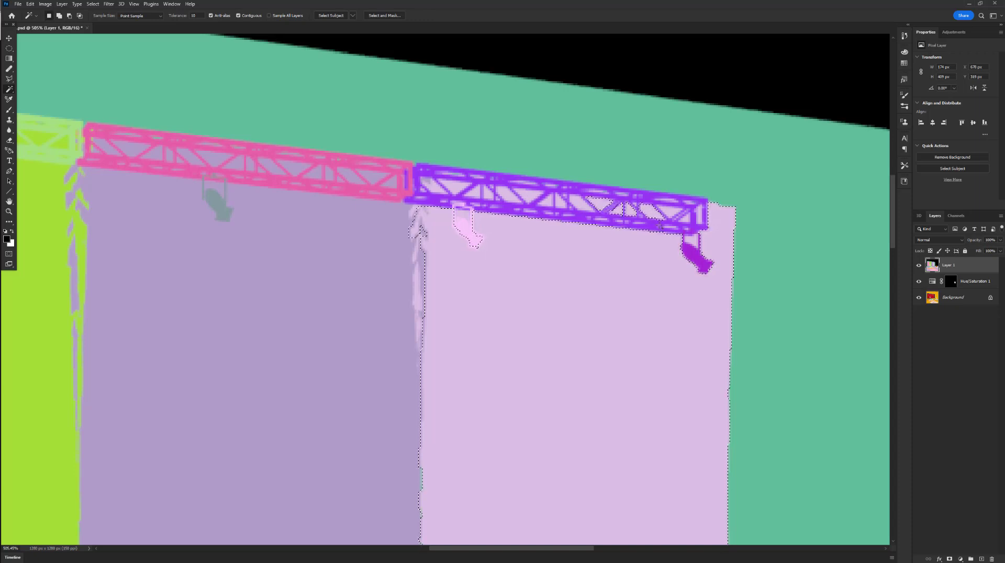
{"action": "key", "text": "ctrl+d"}
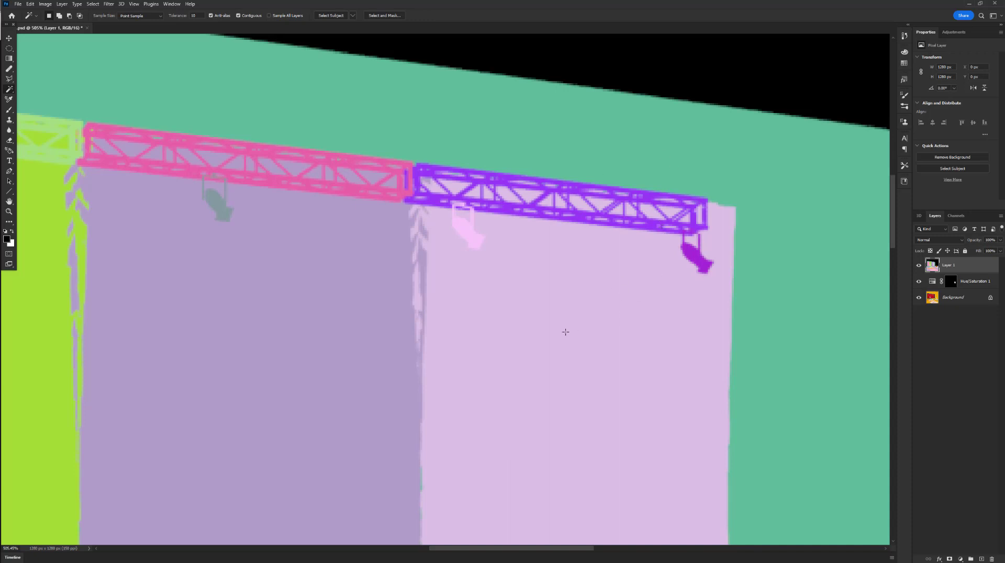
Turn off Contiguous for the Magic Wand and select all of the rightmost curtain panel's color on the ID layer
{"action": "scroll", "coordinate": [565, 332], "scroll_direction": "down", "scroll_amount": 1, "text": "alt"}
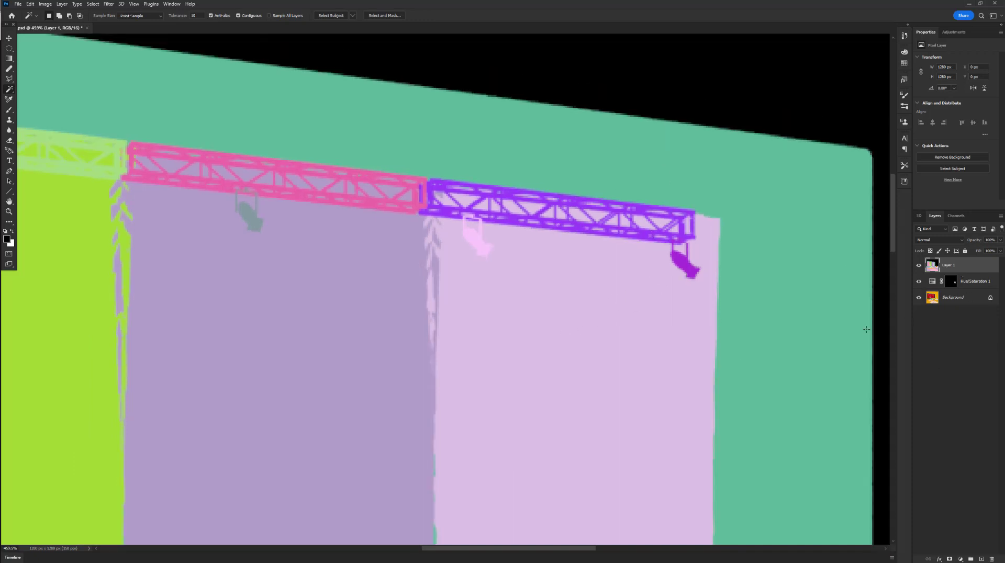
{"action": "left_click", "coordinate": [239, 15]}
{"action": "scroll", "coordinate": [533, 419], "scroll_direction": "down", "scroll_amount": 3, "text": "alt"}
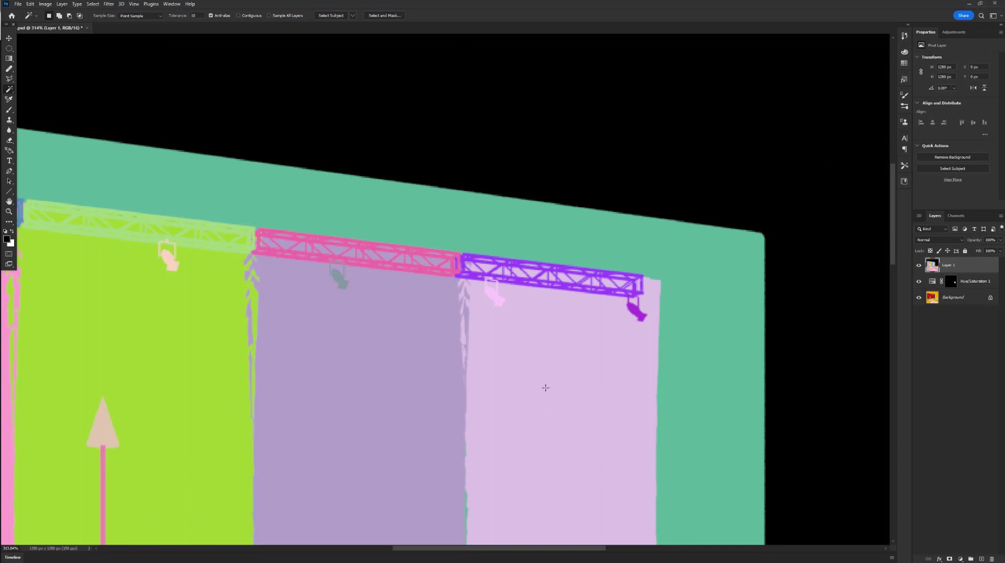
{"action": "left_click", "coordinate": [575, 389]}
{"action": "scroll", "coordinate": [493, 306], "scroll_direction": "down", "scroll_amount": 5, "text": "alt"}
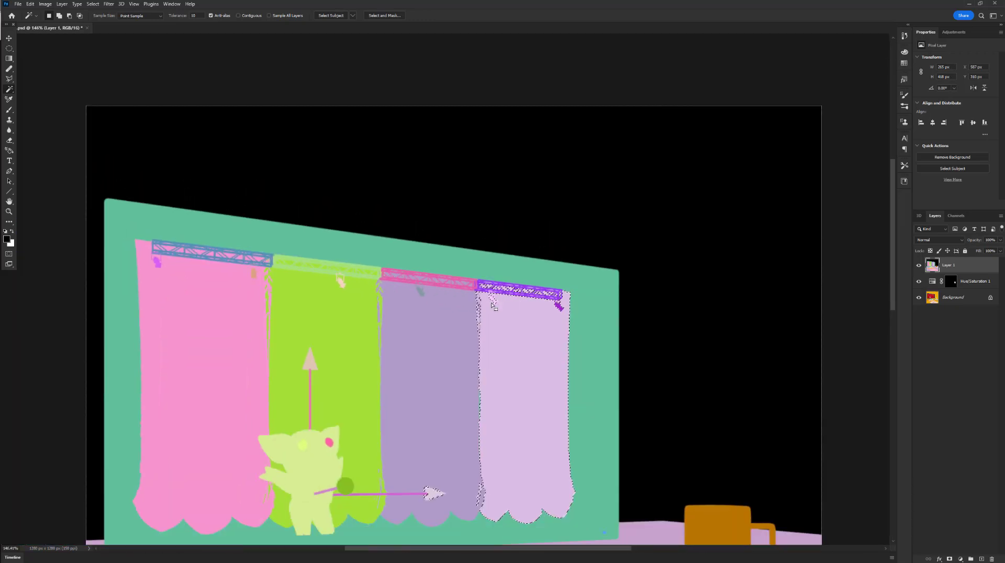
Add the colors of the other three curtain panels to the selection and hide the ID pass layer, Layer 1
{"action": "scroll", "coordinate": [492, 305], "scroll_direction": "down", "scroll_amount": 1}
{"action": "left_click", "coordinate": [439, 317], "text": "shift"}
{"action": "left_click", "coordinate": [343, 318], "text": "shift"}
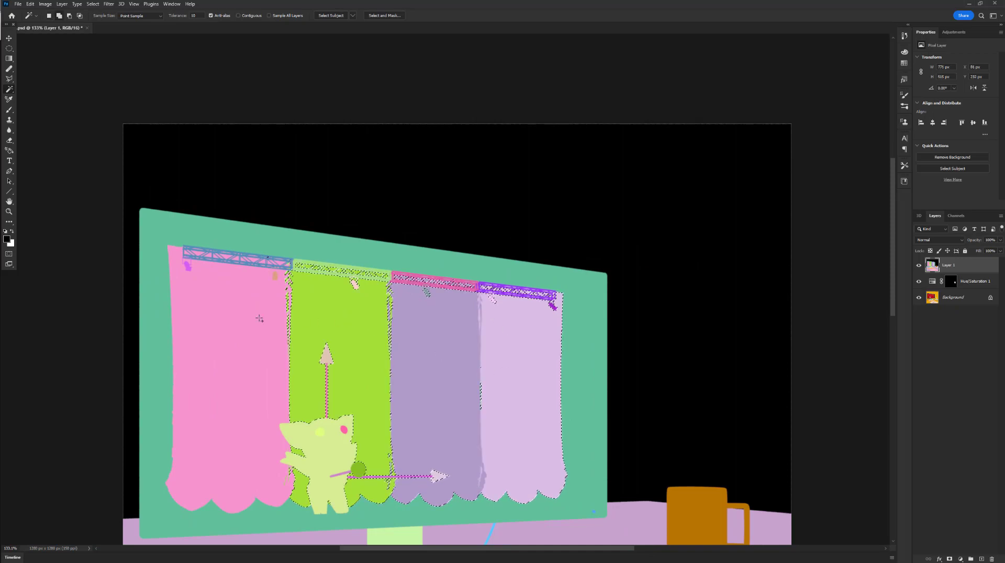
{"action": "left_click", "coordinate": [259, 318], "text": "shift"}
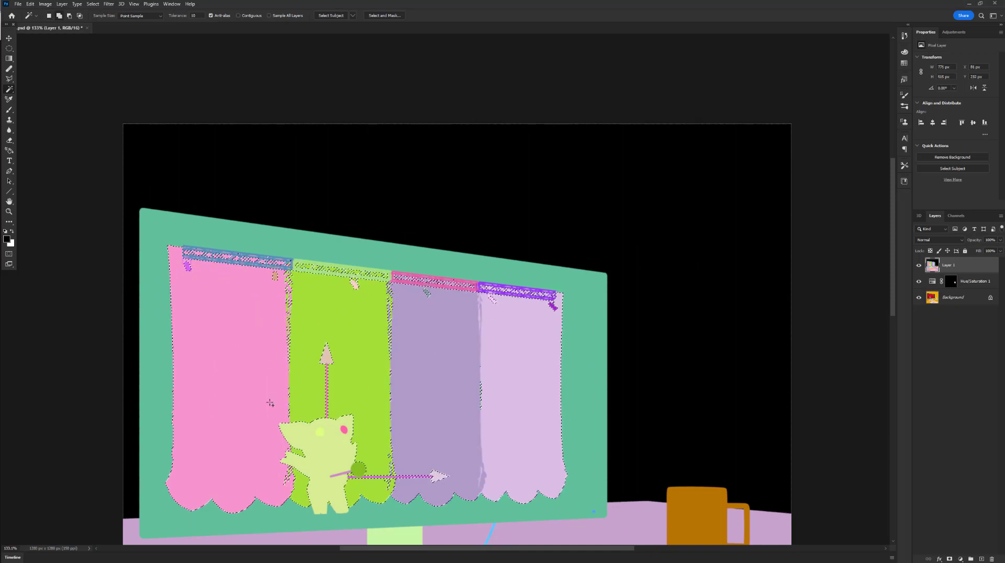
{"action": "left_click", "coordinate": [919, 266]}
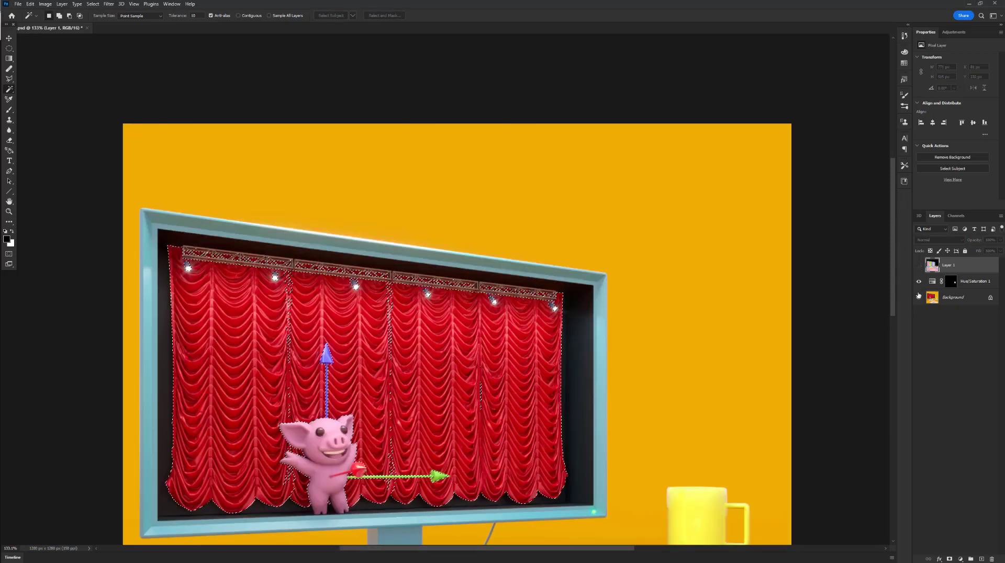
Add a Hue/Saturation adjustment masked to the curtains, shifting hue slightly negative toward crimson and raising saturation to about +21
{"action": "left_click", "coordinate": [957, 35]}
{"action": "left_click", "coordinate": [965, 85]}
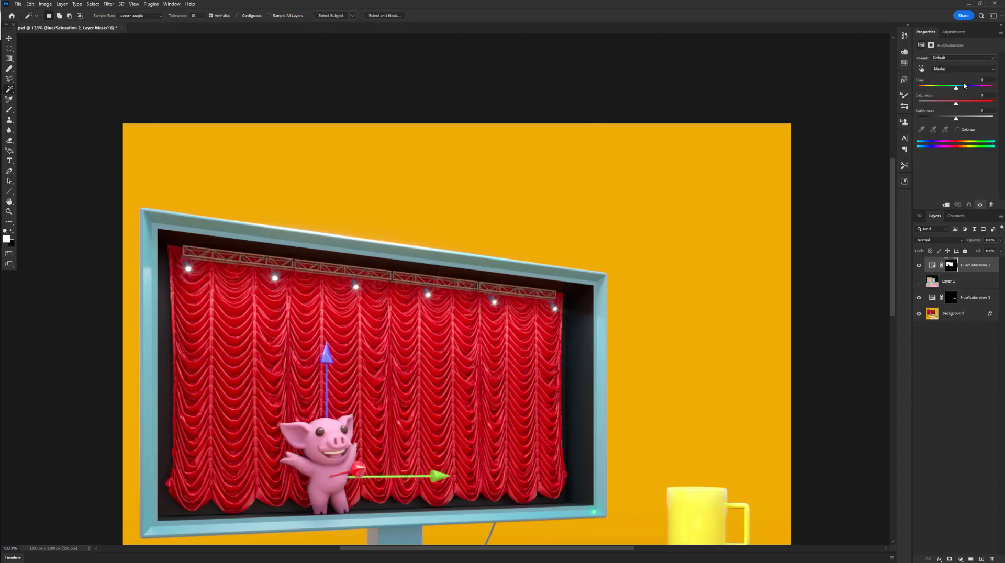
{"action": "mouse_move", "coordinate": [955, 88]}
{"action": "left_mouse_down"}
{"action": "mouse_move", "coordinate": [972, 89]}
{"action": "mouse_move", "coordinate": [952, 89]}
{"action": "mouse_move", "coordinate": [963, 103]}
{"action": "left_mouse_up"}
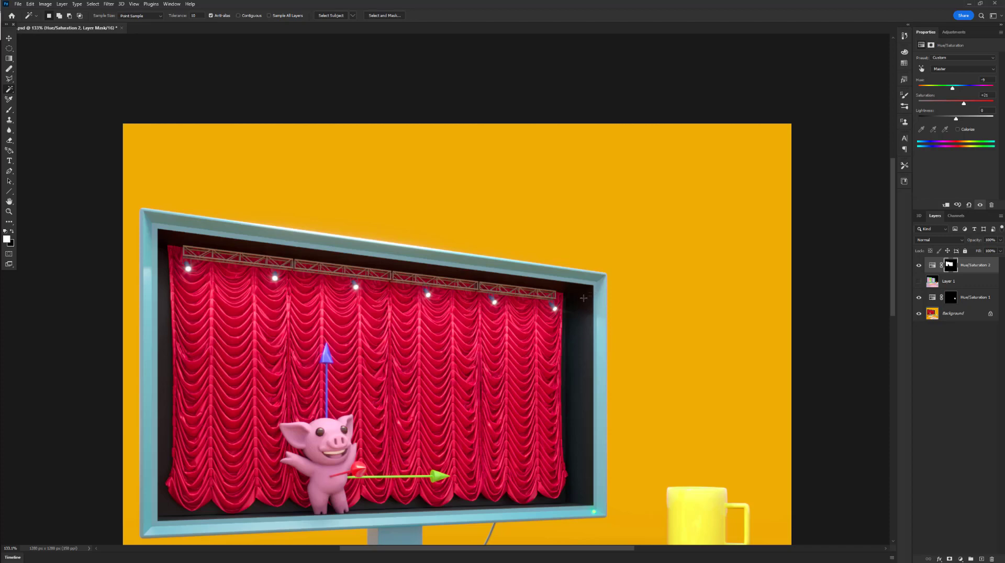
{"action": "key", "text": "ctrl+1"}
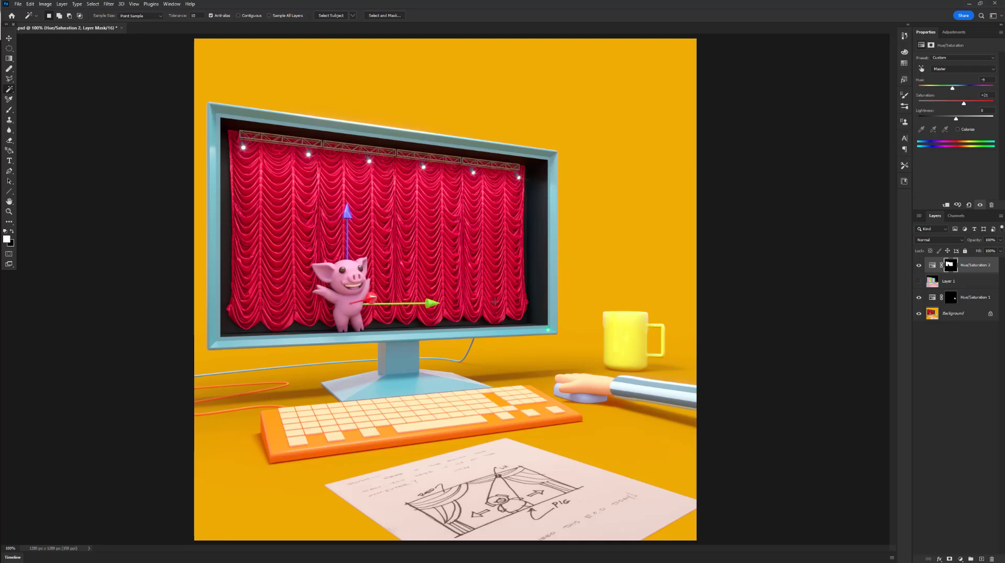